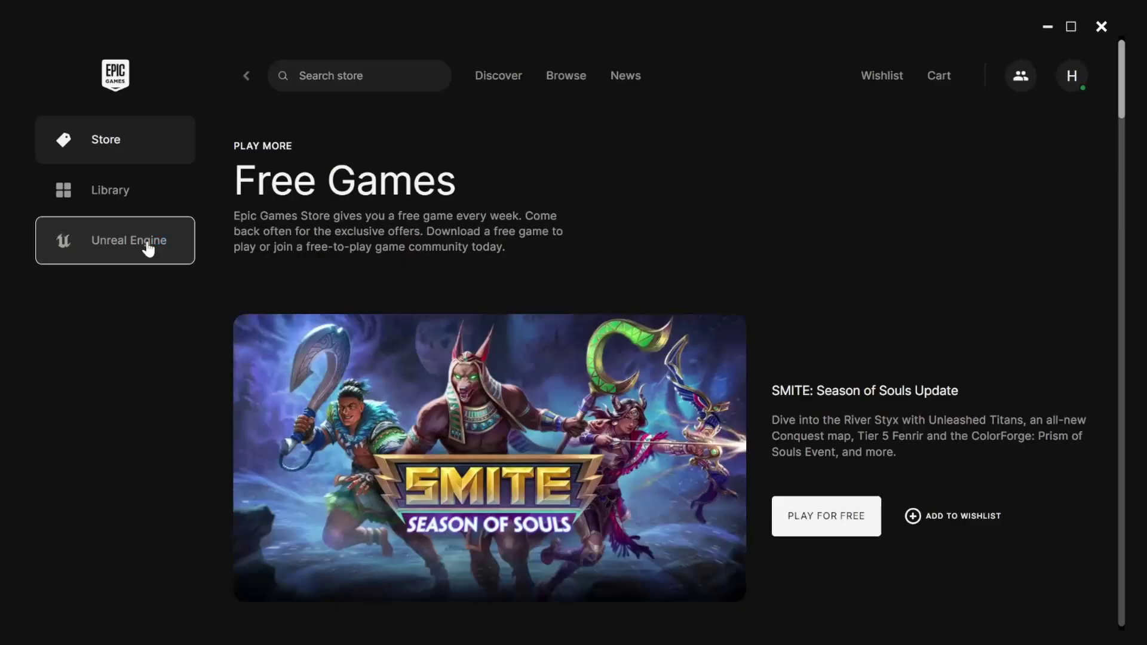
# Launch Unreal Engine 5.2 and check the project's plugins for MetaHuman
pyautogui.click(147, 246)
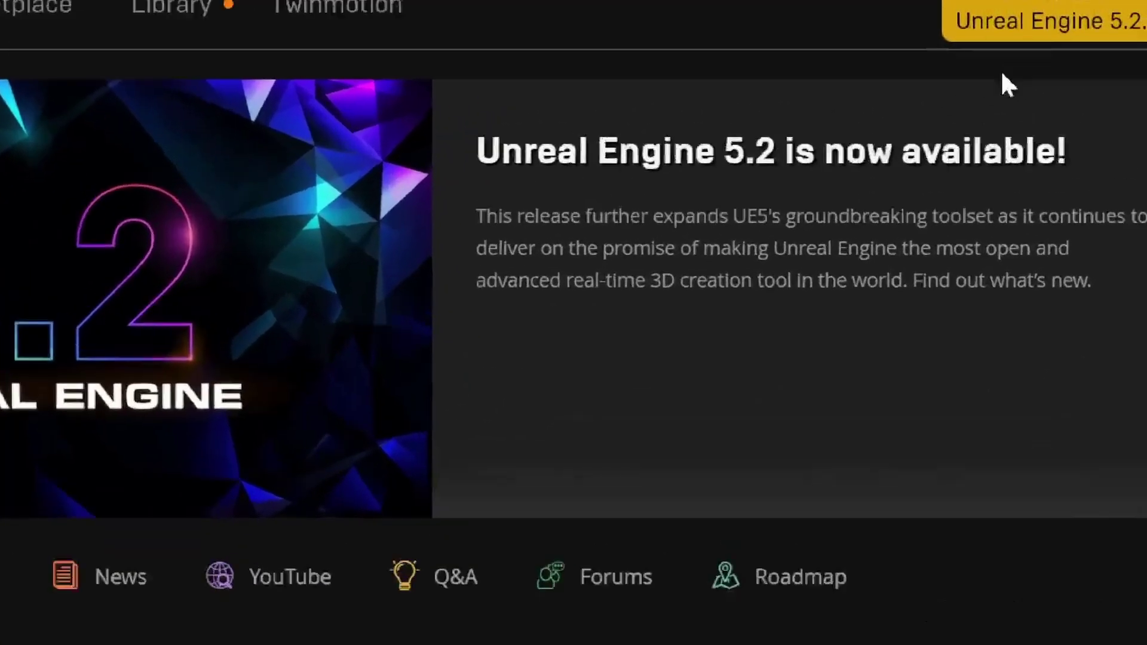
pyautogui.click(1138, 24)
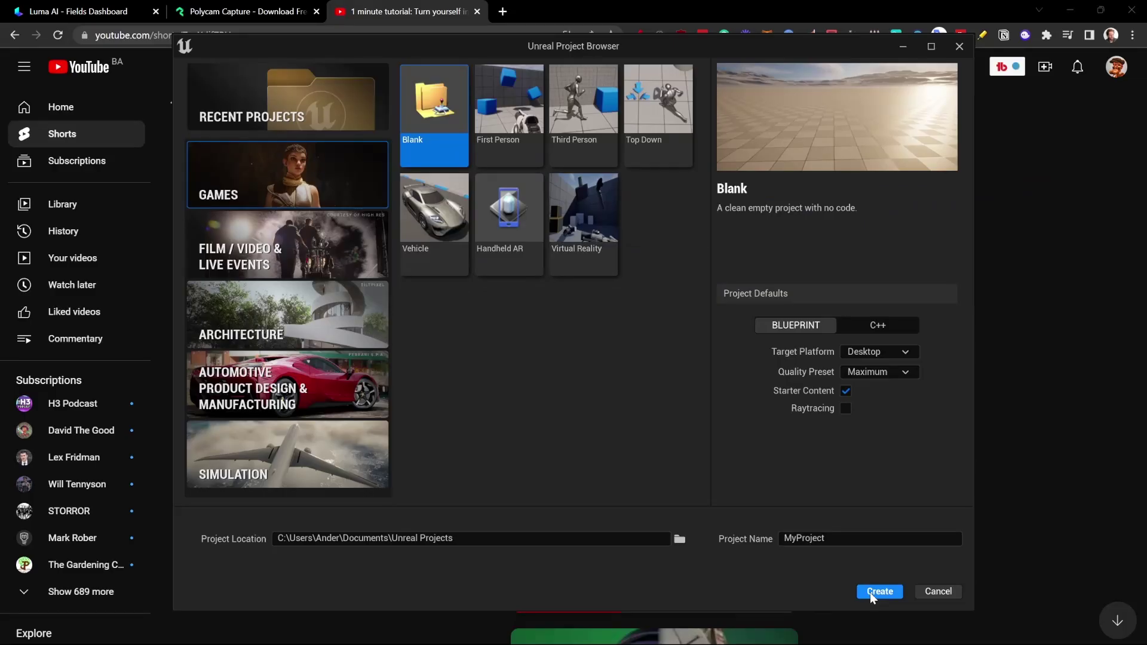
pyautogui.click(878, 592)
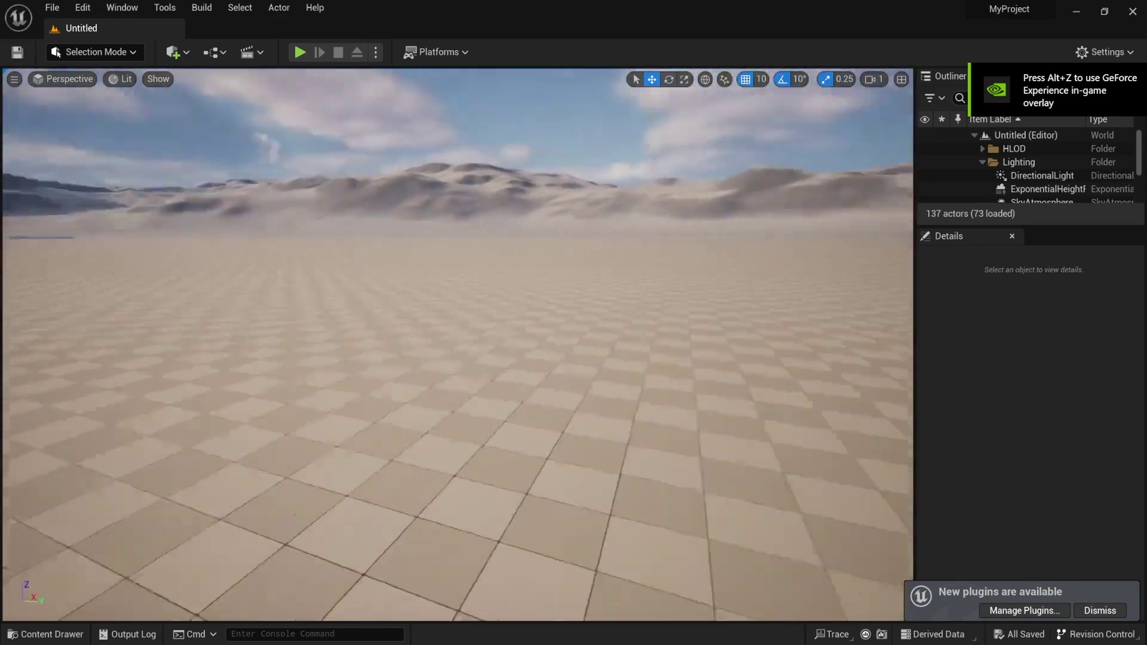
pyautogui.click(82, 7)
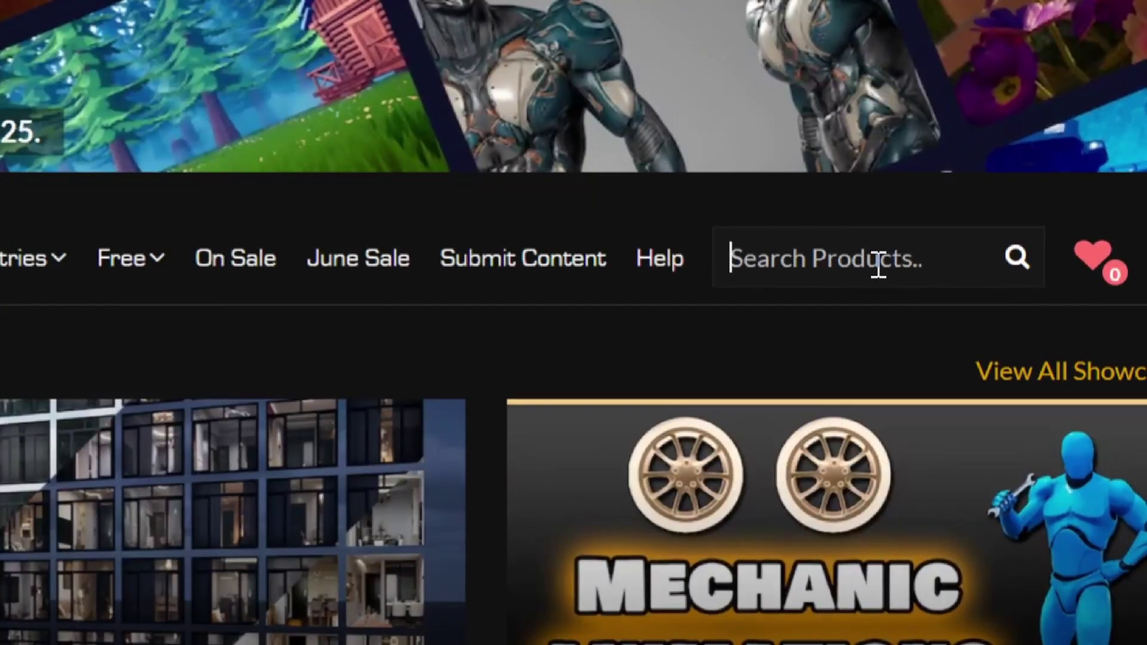
# Find the MetaHuman plugin in the marketplace, install it, and restart the editor with the plugin enabled
pyautogui.click(878, 265)
pyautogui.write('ma')
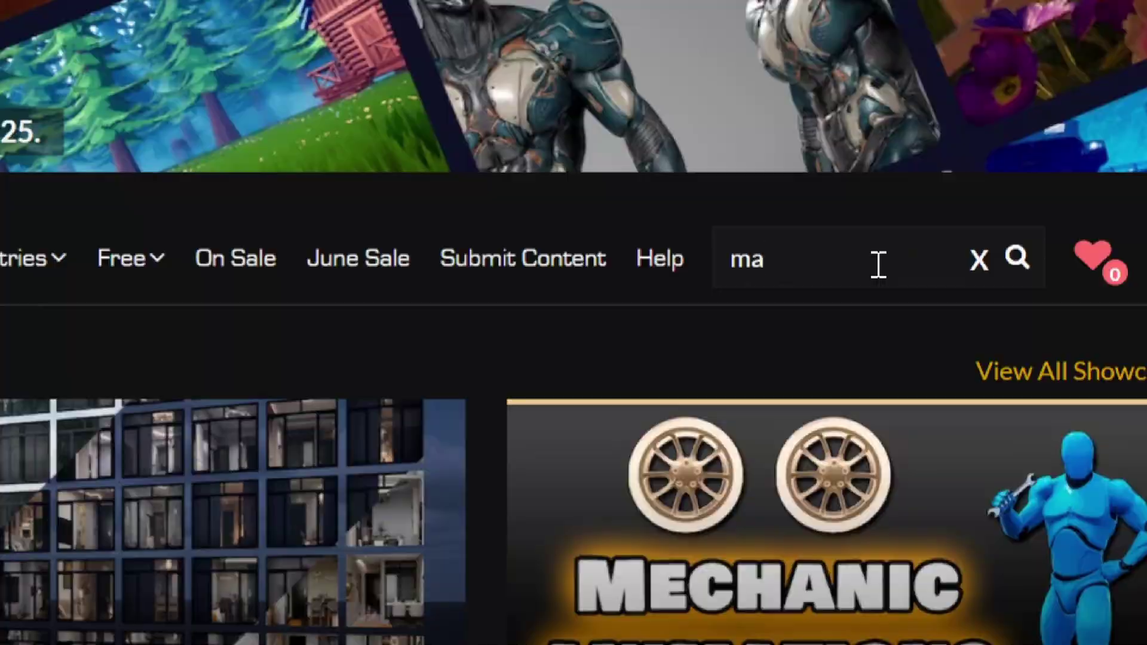
pyautogui.write('tahuman')
pyautogui.click(870, 358)
pyautogui.click(863, 485)
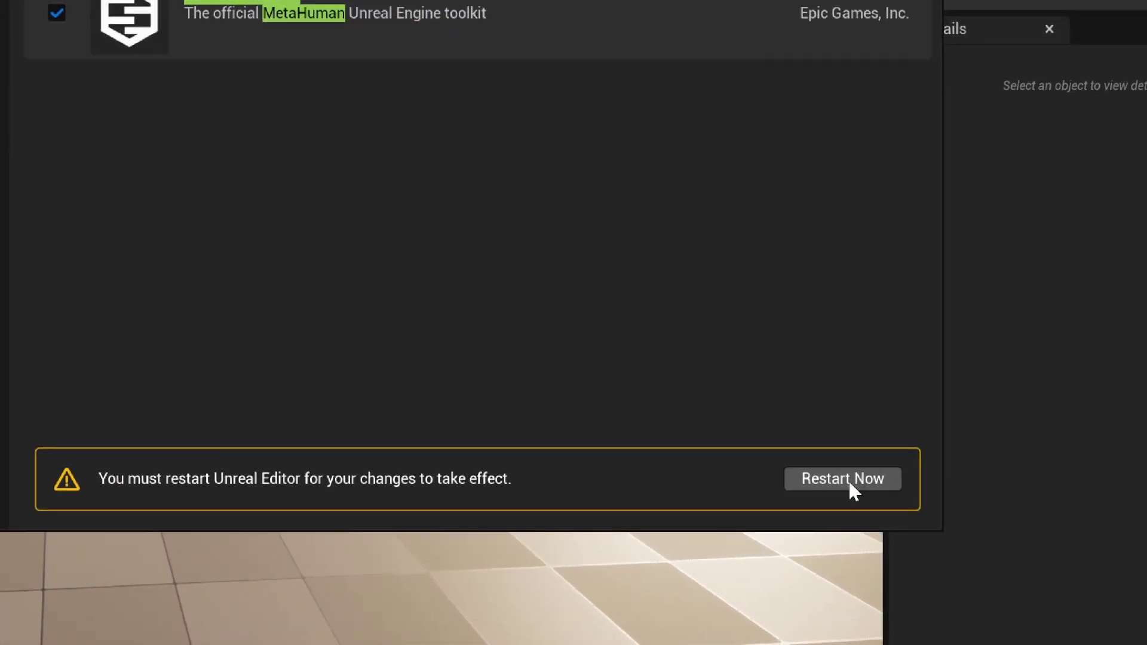
pyautogui.click(894, 505)
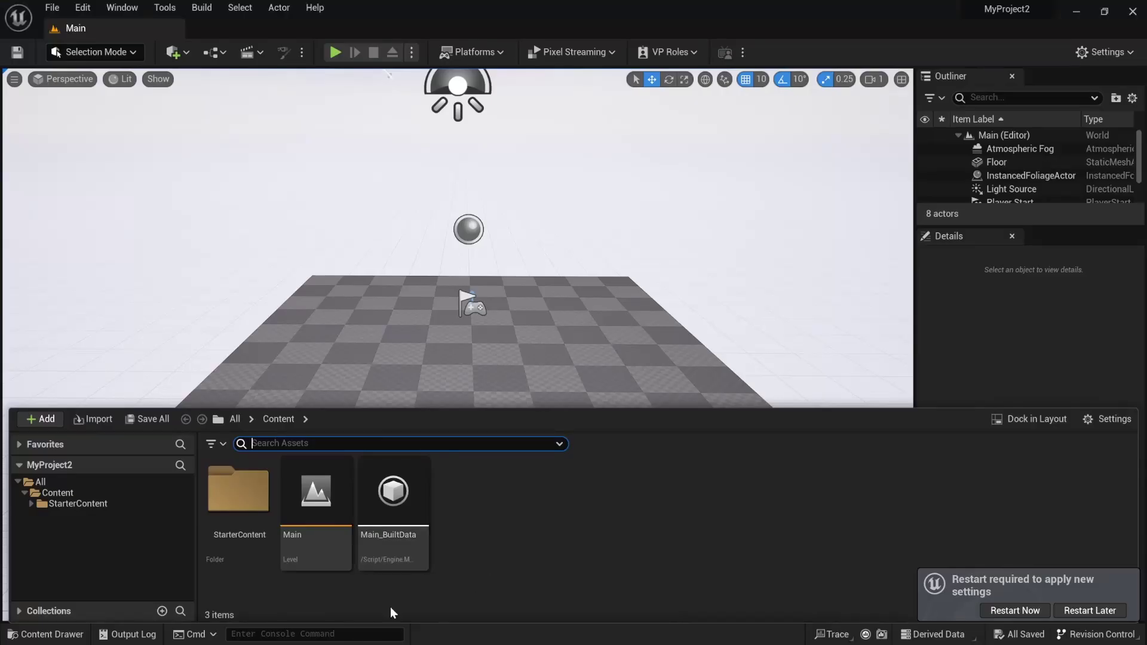
# Import the myface 3D model from the Documents folder into the project's Content folder and examine the mesh up close
pyautogui.hotkey('alt', 'Tab')
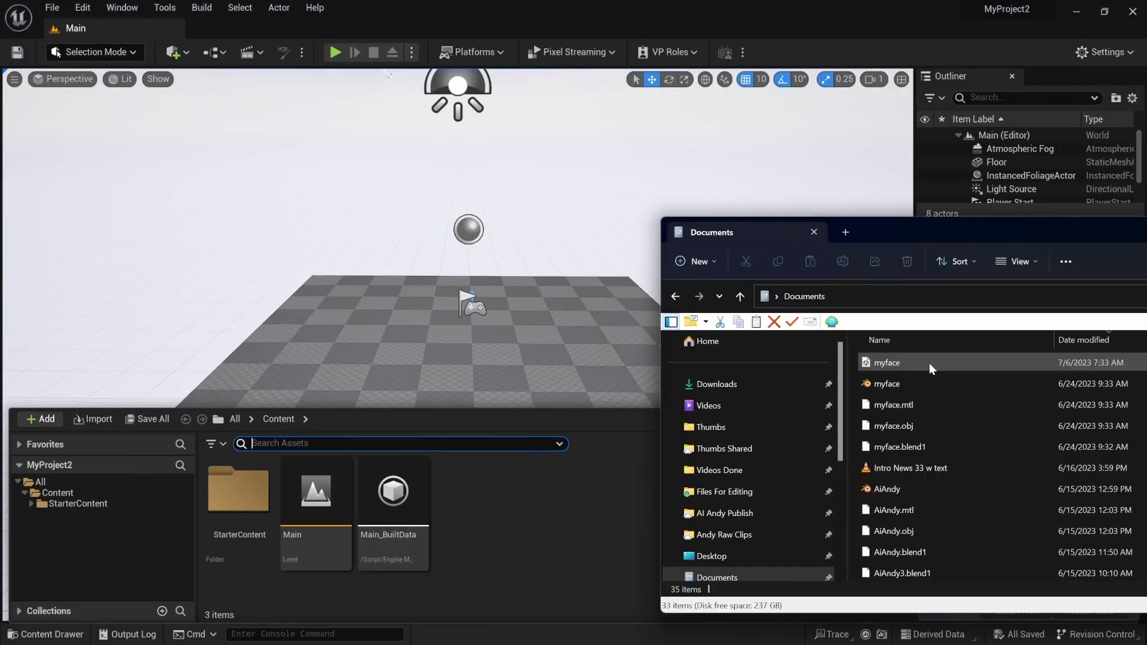
pyautogui.moveTo(930, 362); pyautogui.dragTo(702, 362)
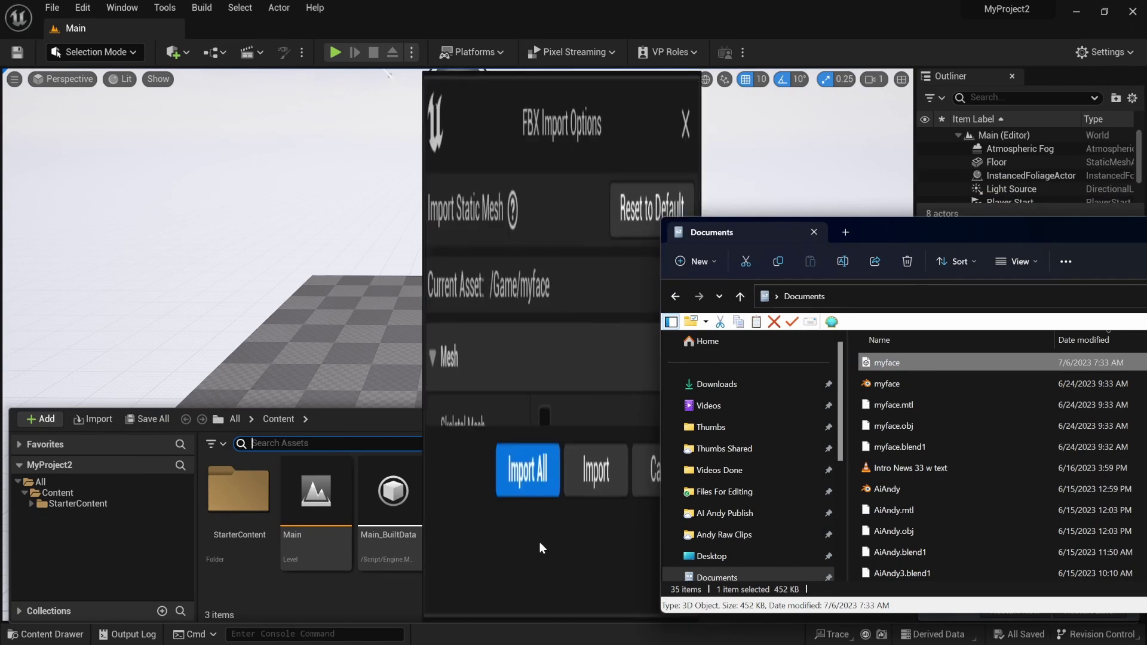
pyautogui.click(532, 583)
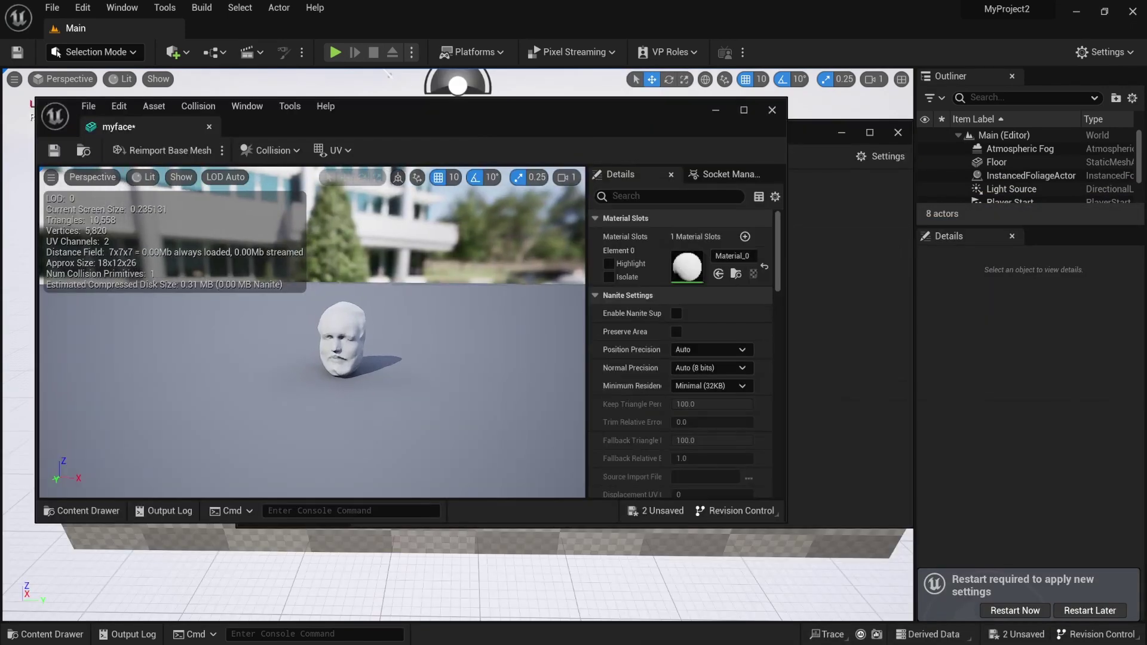
pyautogui.moveTo(328, 397)
pyautogui.mouseDown(button='right')
pyautogui.moveTo(382, 353)
pyautogui.moveTo(328, 396)
pyautogui.mouseUp(button='right')
pyautogui.scroll(3, 328, 396)
pyautogui.press('f')
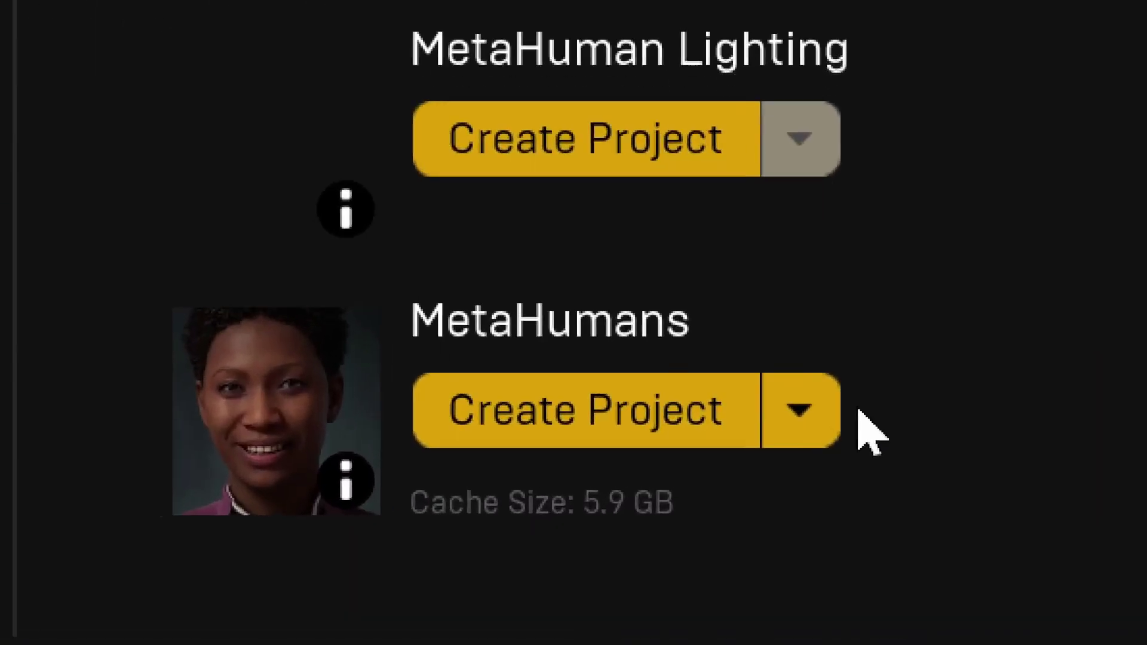
# Create a MetaHumans sample project named MetaHumans3 for engine version 5.2 and examine the sample character's face up close
pyautogui.click(568, 411)
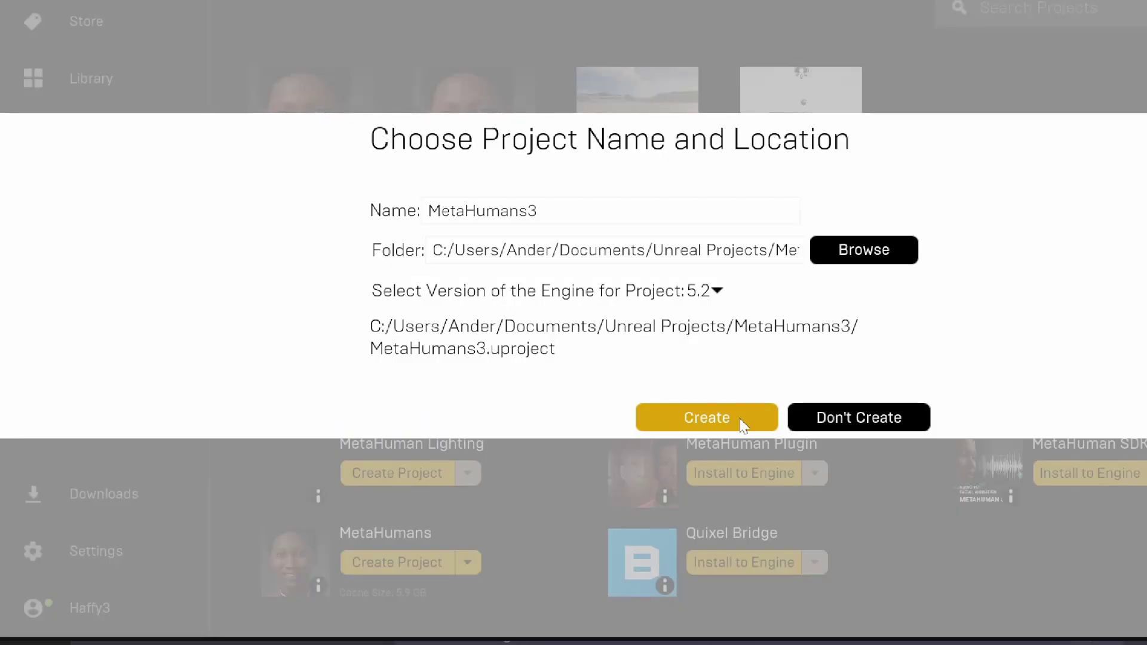
pyautogui.click(741, 423)
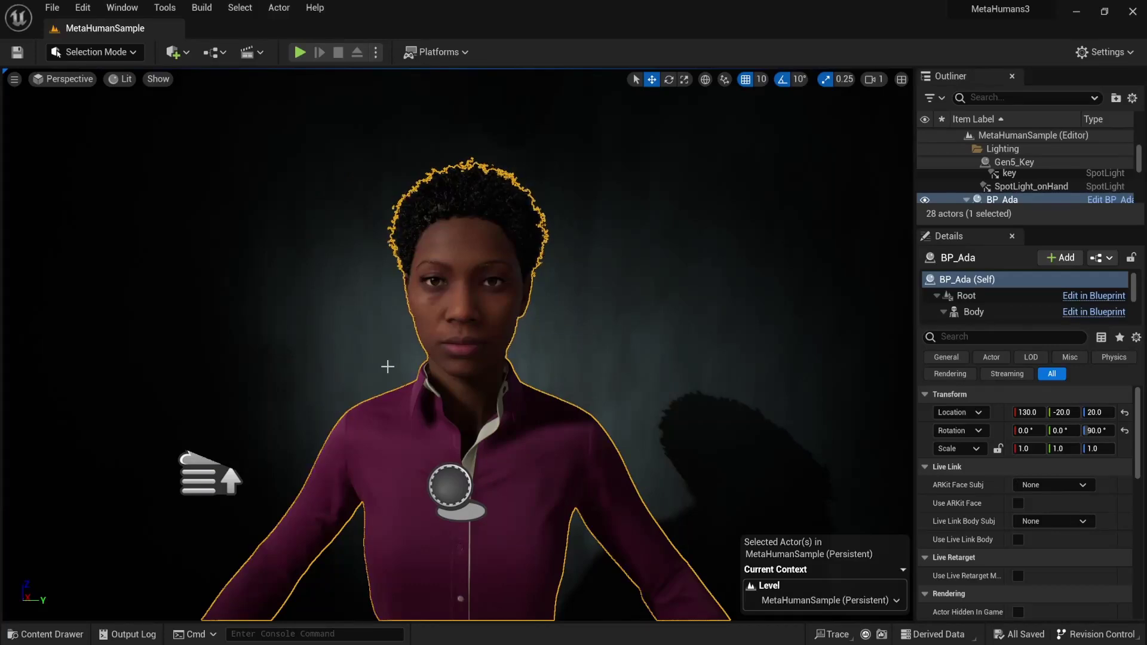
pyautogui.moveTo(457, 345); pyautogui.dragTo(433, 352, button='right')
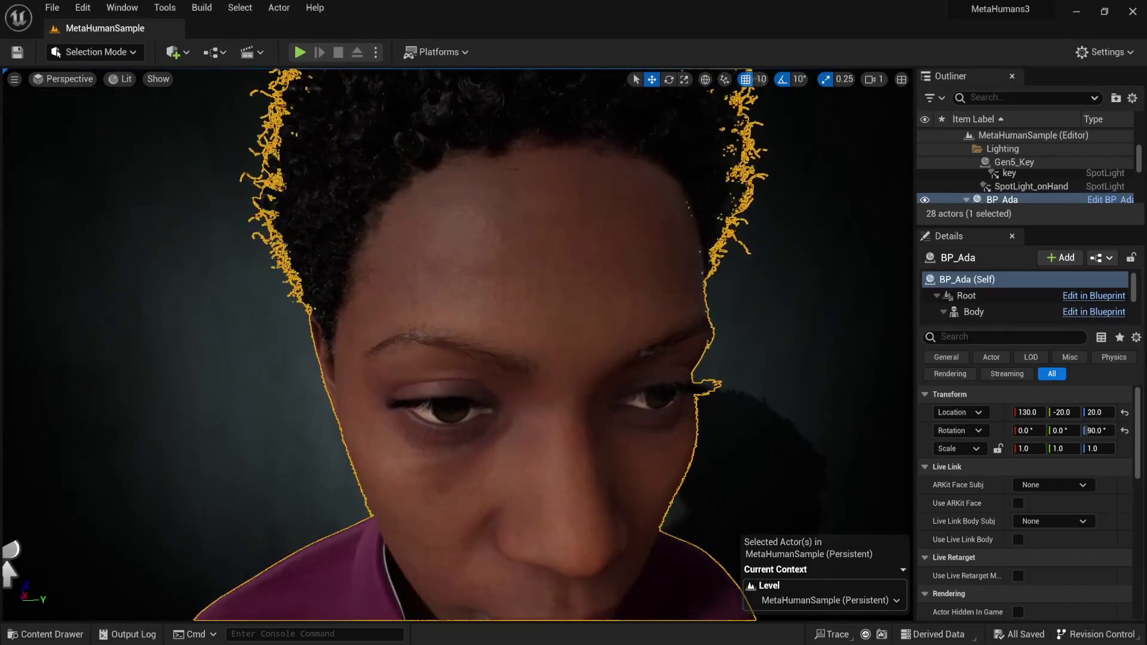
pyautogui.scroll(2, 457, 345)
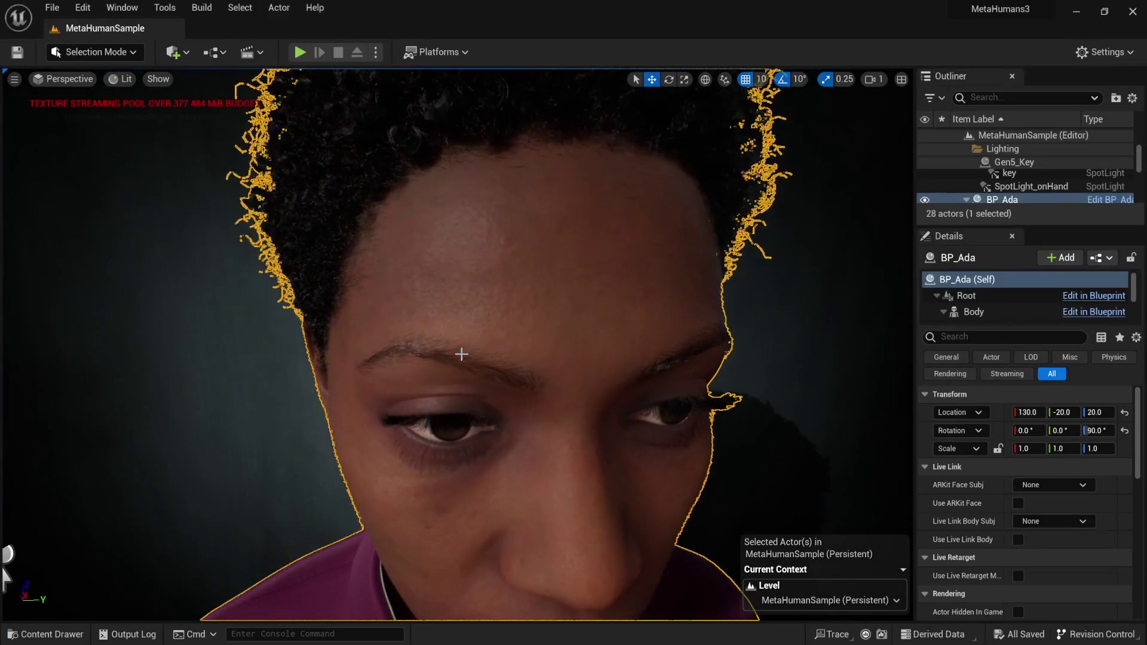
pyautogui.moveTo(461, 354); pyautogui.dragTo(461, 269, button='right')
pyautogui.scroll(2, 484, 420)
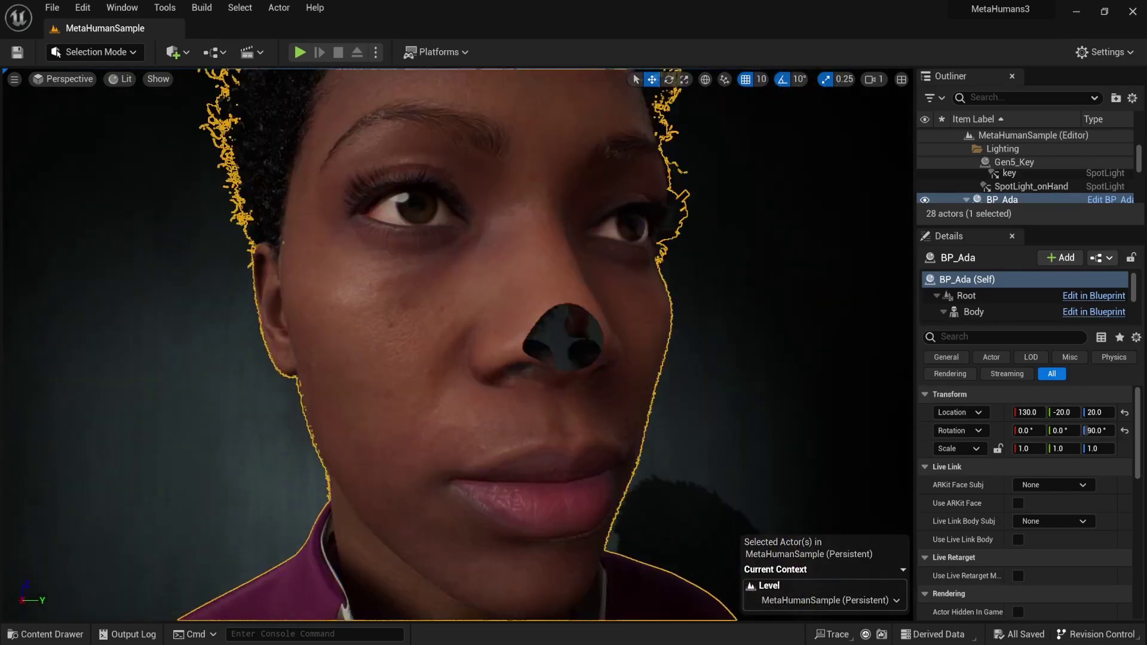
pyautogui.scroll(-3, 484, 417)
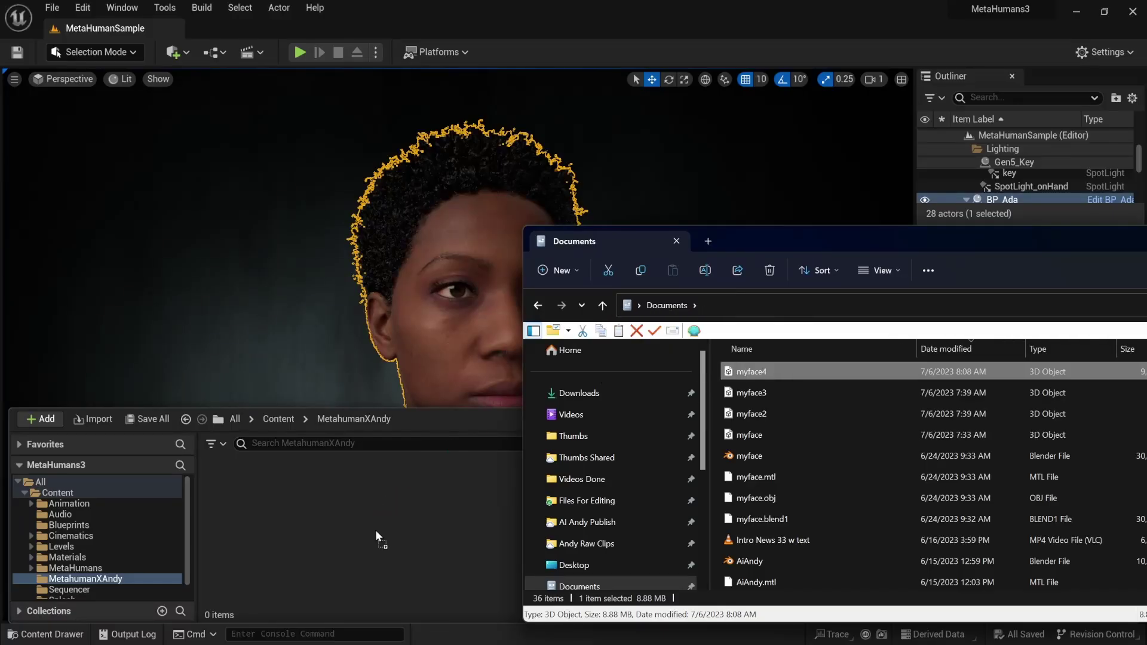
# Import the myface4 model into the MetahumanXAndy folder and examine it in the Aiandy character blueprint
pyautogui.moveTo(375, 529); pyautogui.dragTo(372, 531)
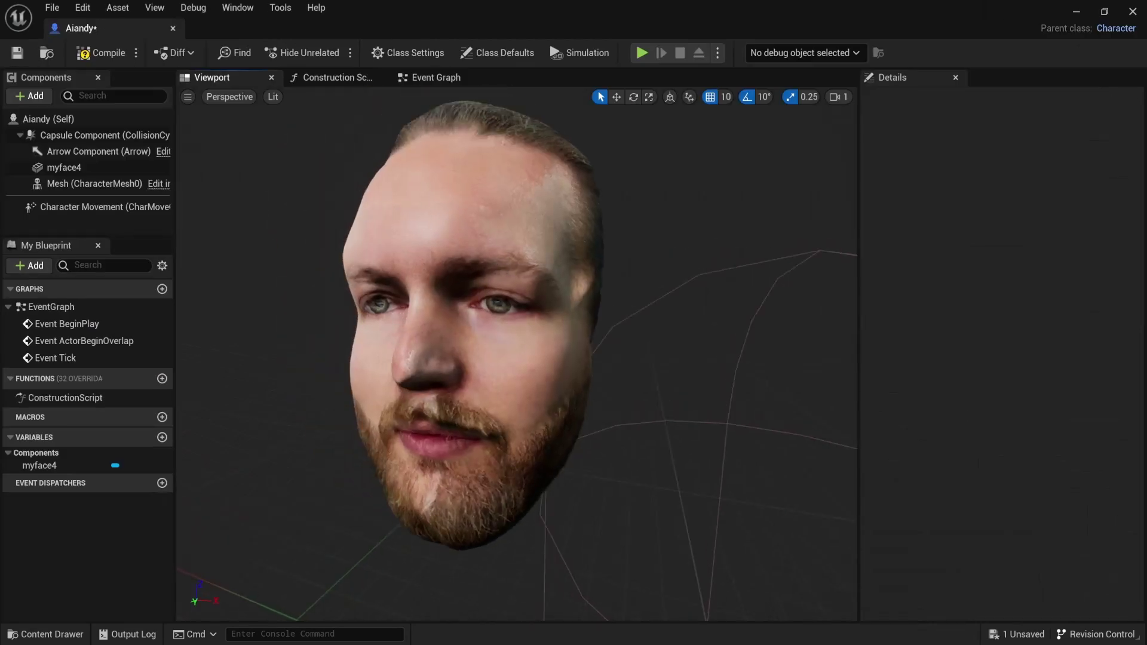
pyautogui.moveTo(472, 326); pyautogui.dragTo(666, 326, button='middle')
pyautogui.moveTo(517, 352); pyautogui.dragTo(574, 363, button='right')
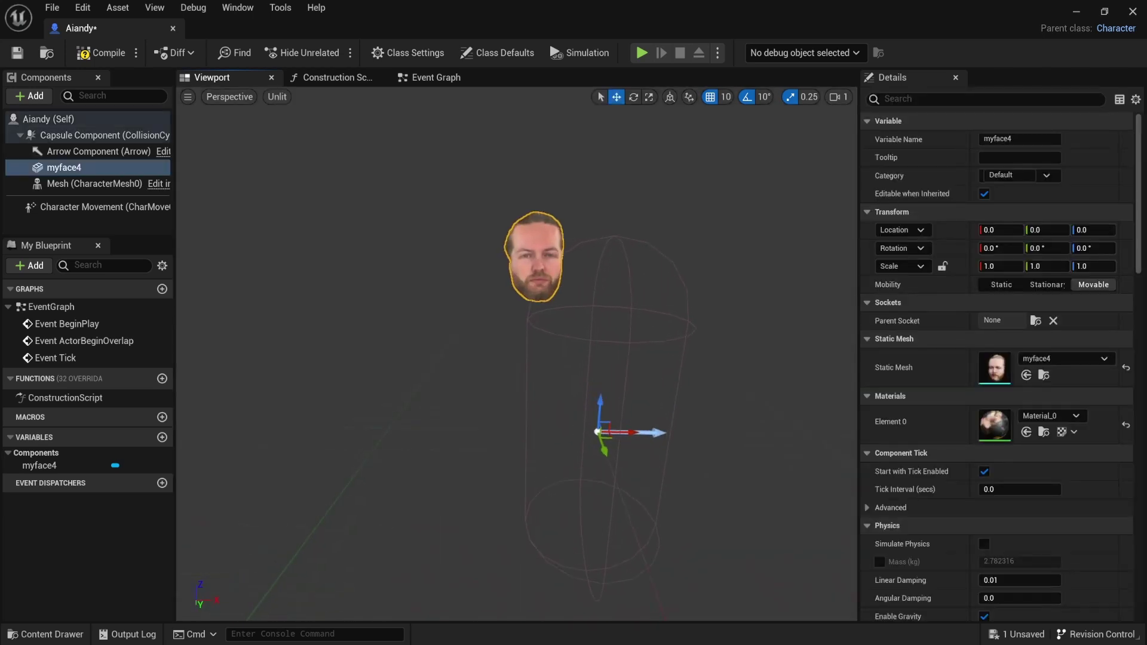
pyautogui.moveTo(517, 353); pyautogui.dragTo(511, 322, button='right')
pyautogui.moveTo(511, 322)
pyautogui.mouseDown()
pyautogui.moveTo(510, 251)
pyautogui.moveTo(505, 341)
pyautogui.mouseUp()
pyautogui.scroll(3, 517, 352)
pyautogui.scroll(-3, 516, 353)
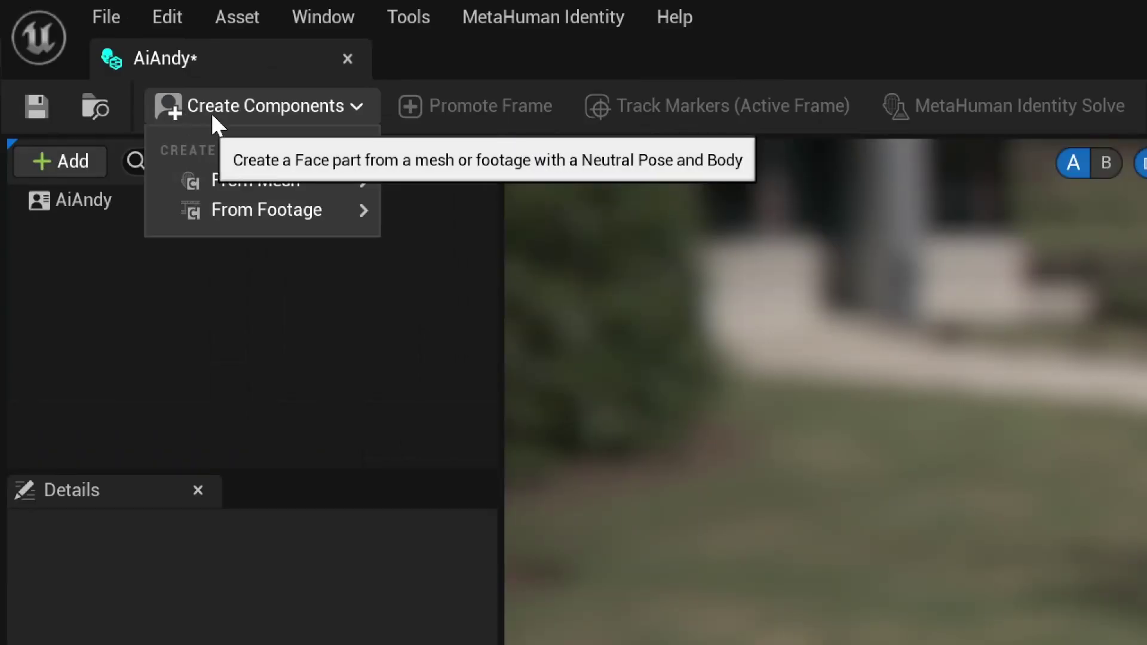
# Use the myface4 static mesh as the source for the AiAndy identity and set view A to Unlit
pyautogui.moveTo(295, 181)
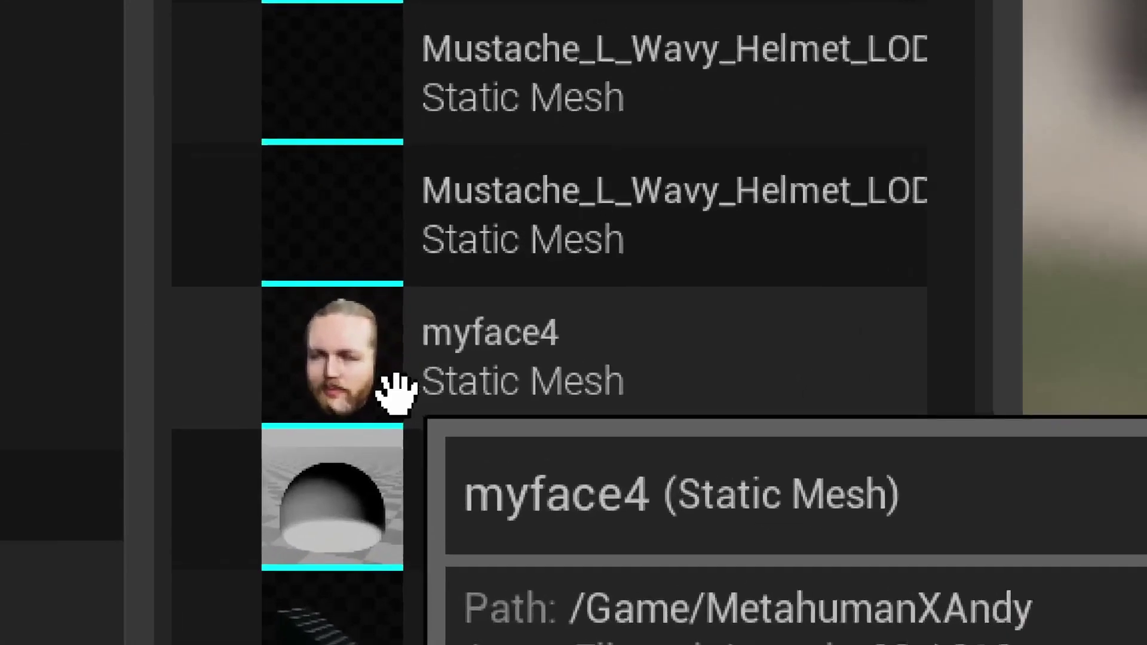
pyautogui.click(484, 370)
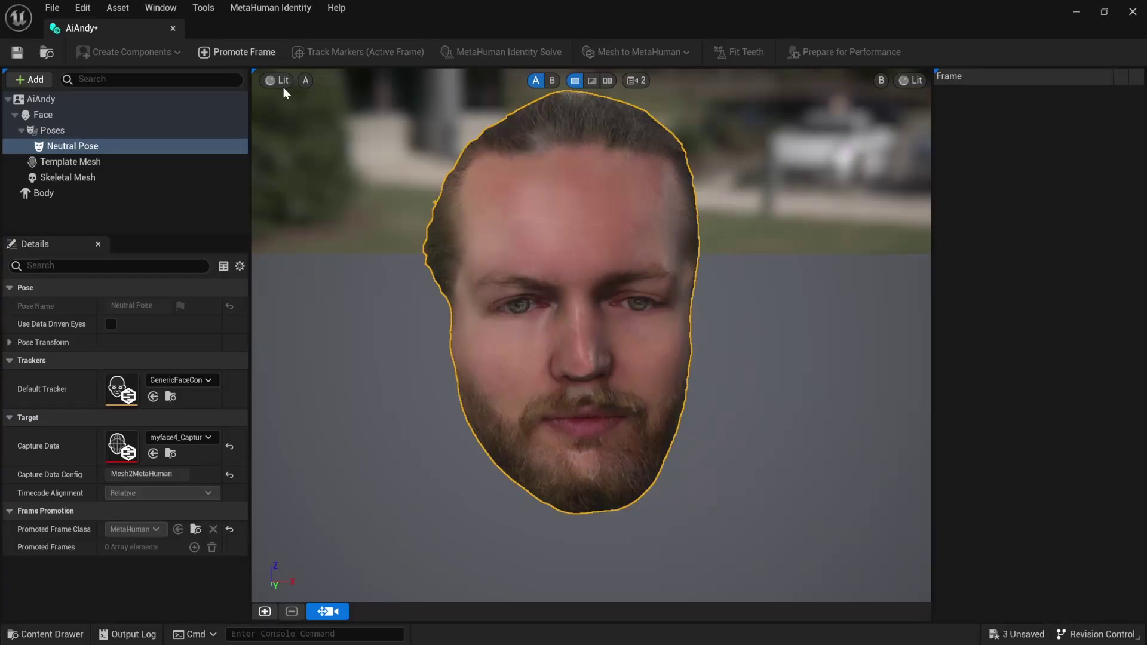
pyautogui.click(279, 80)
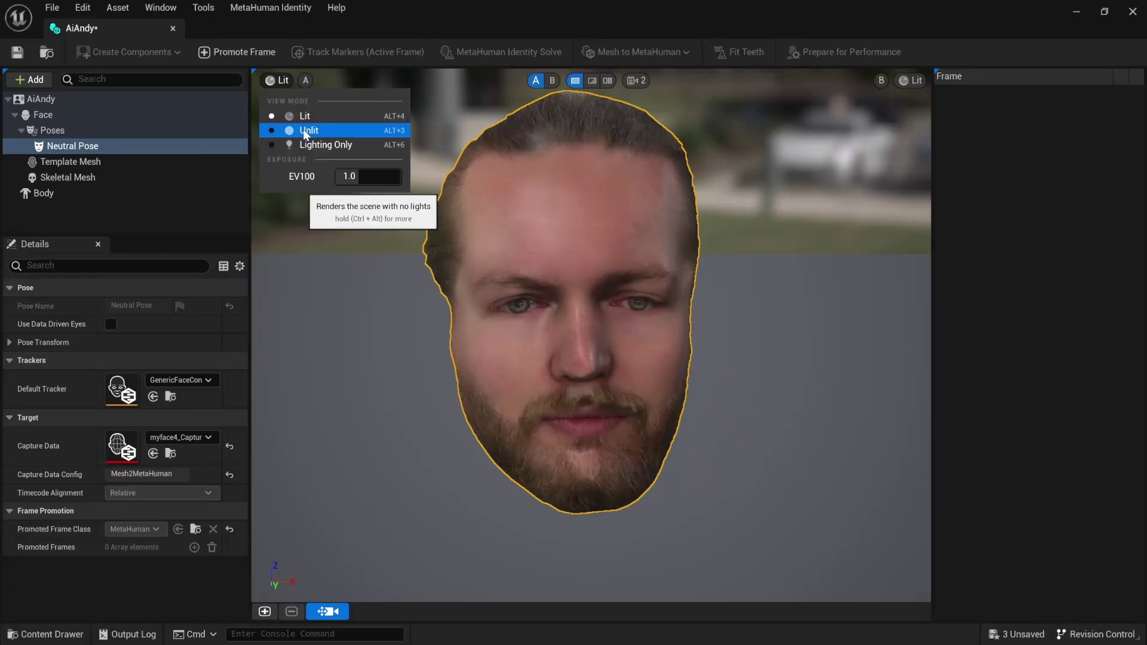
pyautogui.click(292, 131)
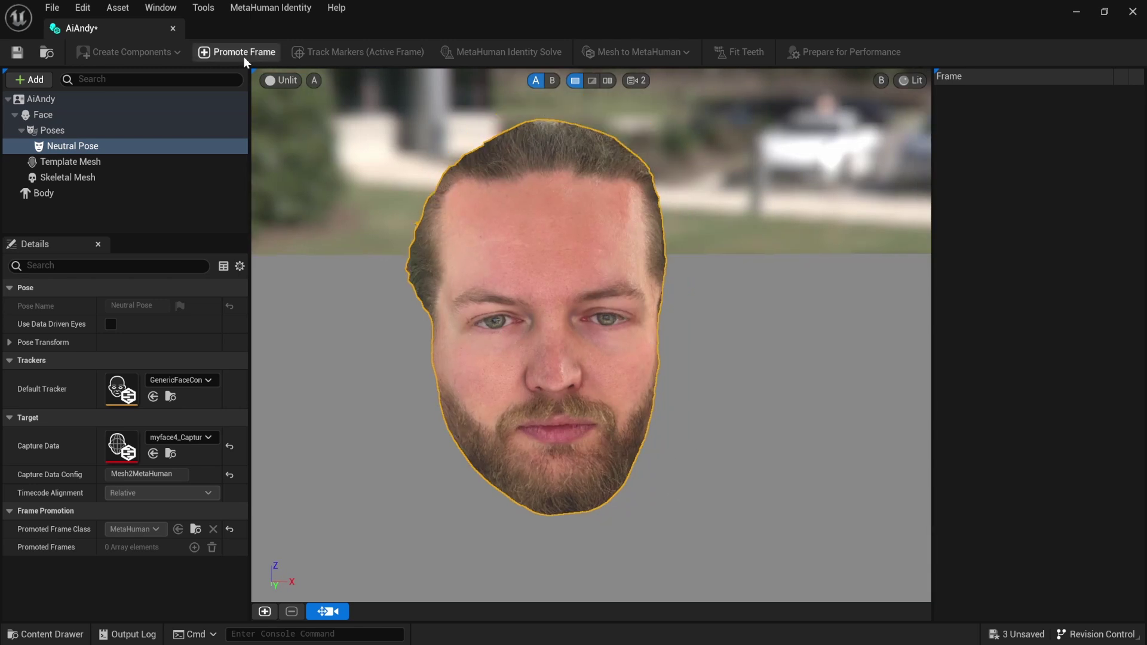
# Promote the frontal view of the face to a frame, track its markers, and check the curves around brows, eyes and mouth
pyautogui.click(245, 54)
pyautogui.press('Return')
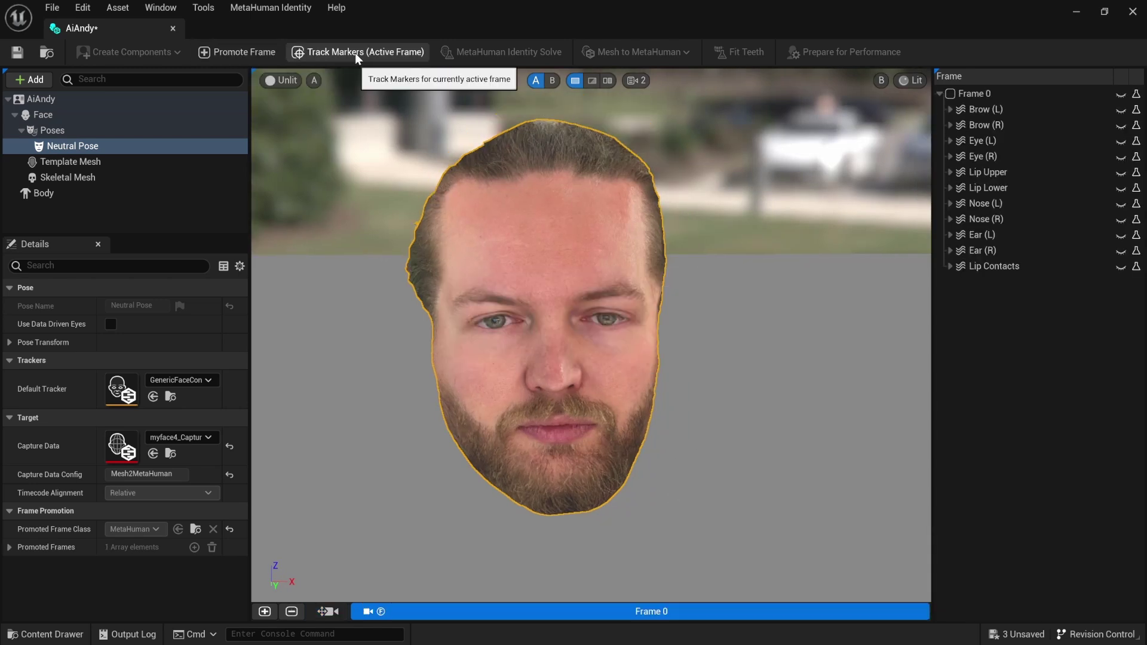
pyautogui.click(355, 52)
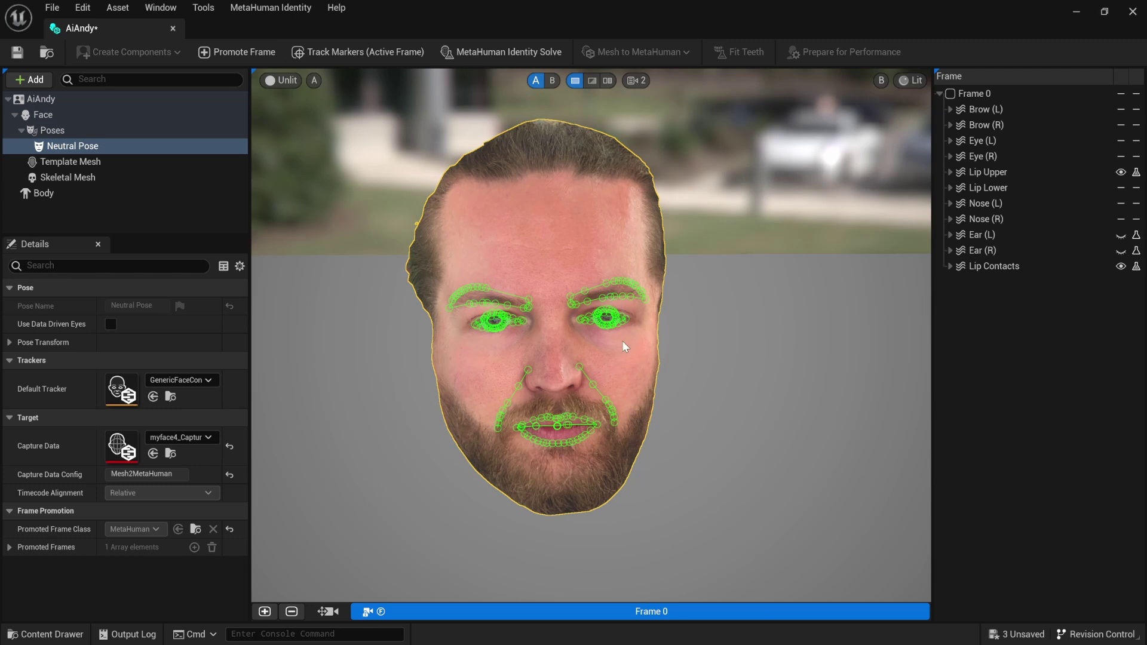
pyautogui.scroll(5, 626, 354)
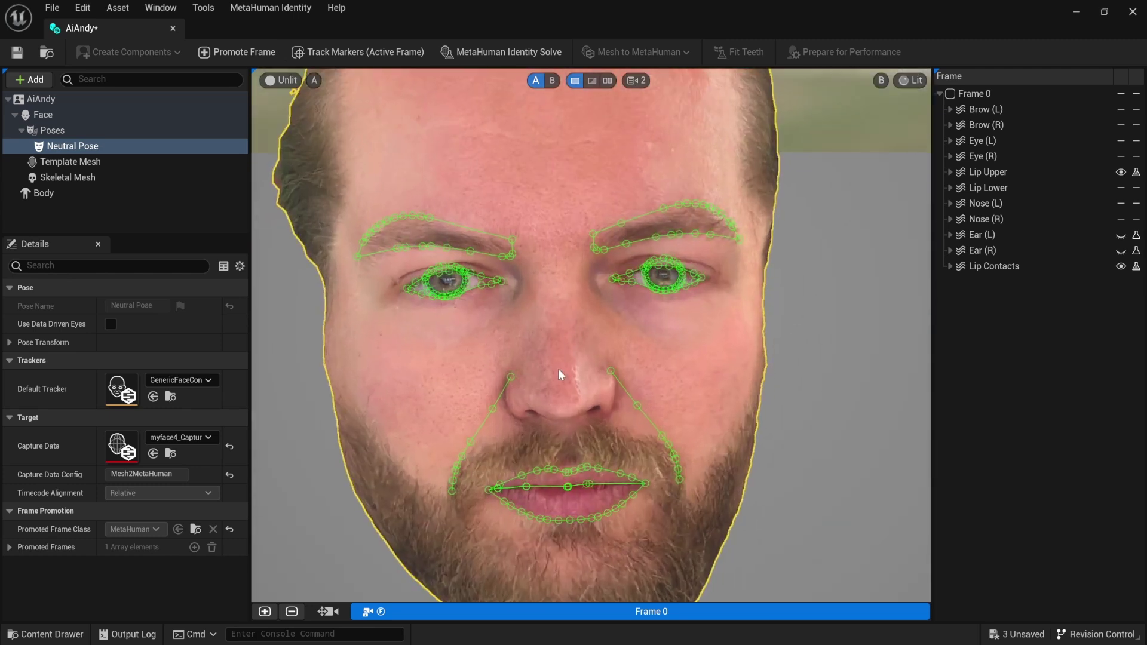
pyautogui.scroll(4, 565, 530)
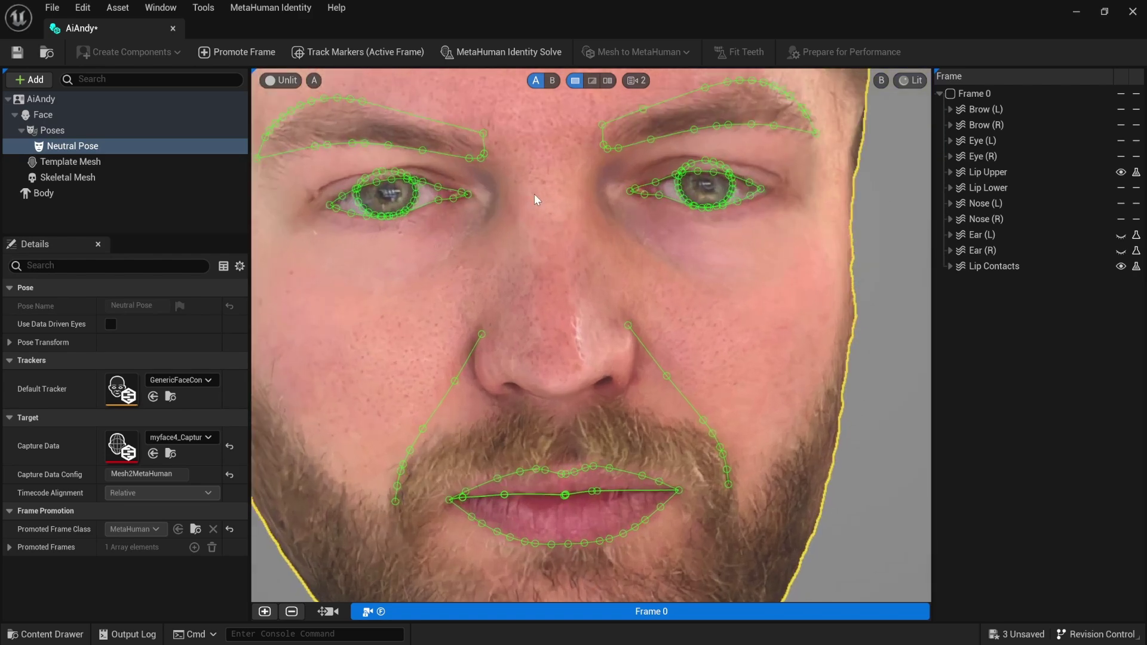
pyautogui.scroll(-6, 534, 194)
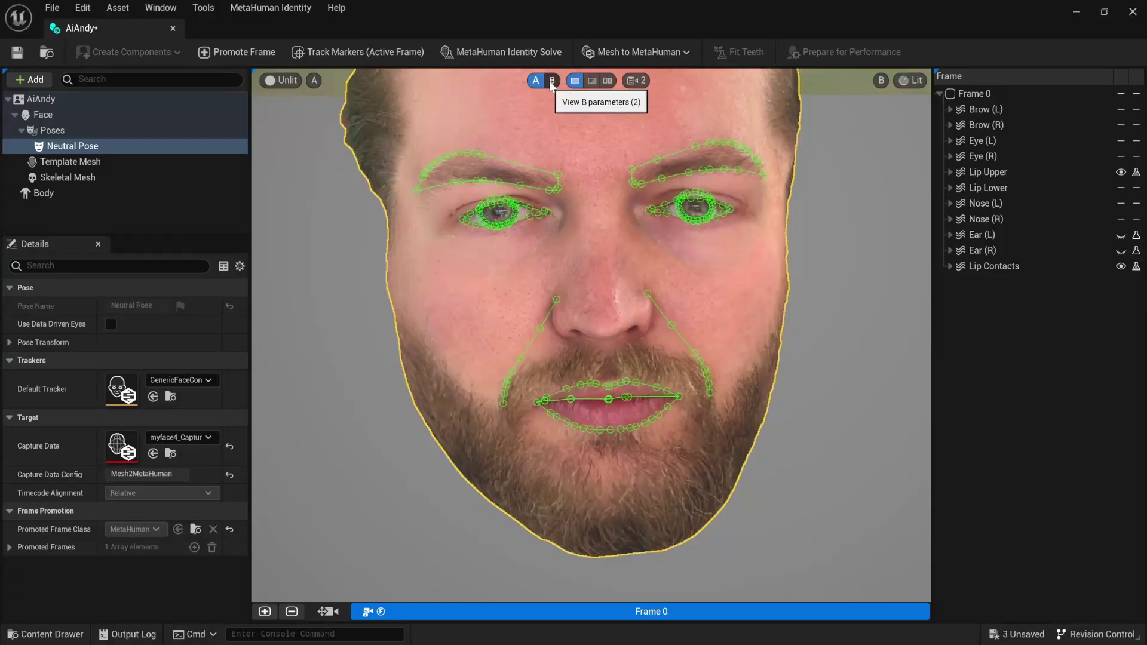
# Run the MetaHuman Identity Solve and inspect the fitted head in view B from the front and side
pyautogui.click(551, 82)
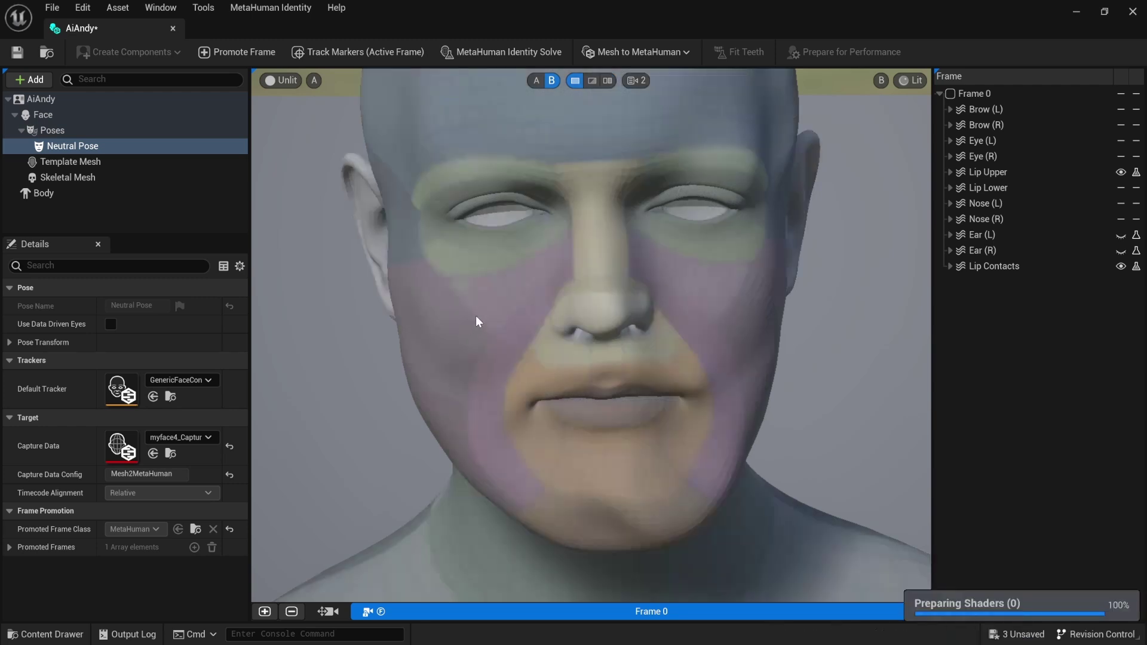
pyautogui.moveTo(475, 316); pyautogui.dragTo(503, 293, button='right')
pyautogui.scroll(-4, 412, 339)
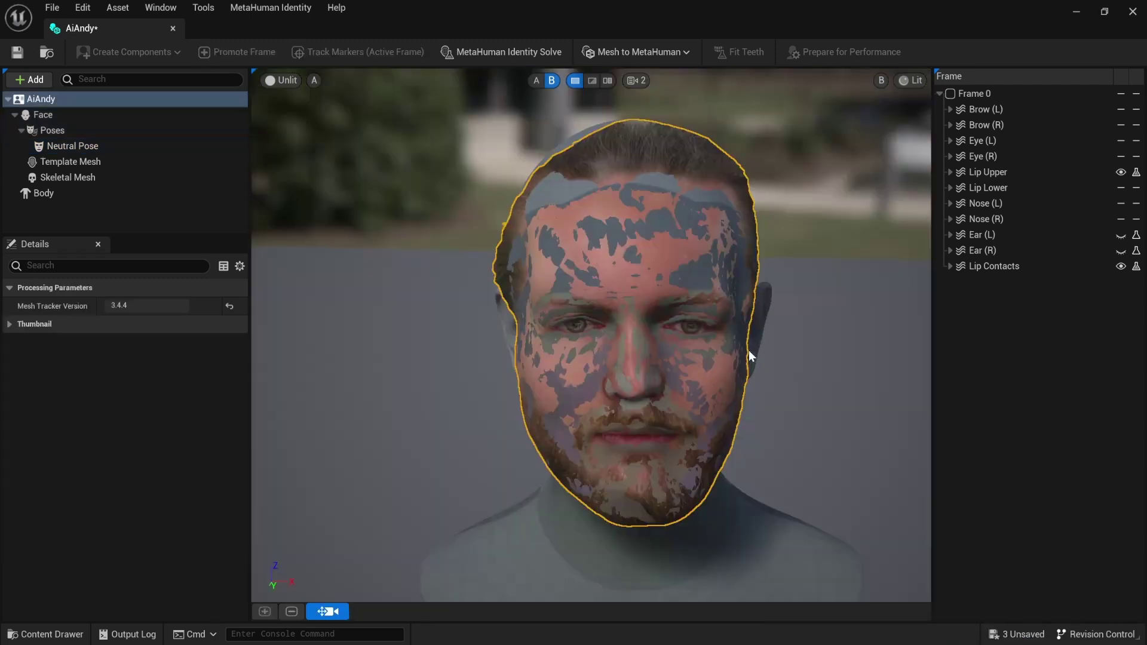
pyautogui.moveTo(748, 350); pyautogui.dragTo(549, 423, button='right')
pyautogui.press('d')
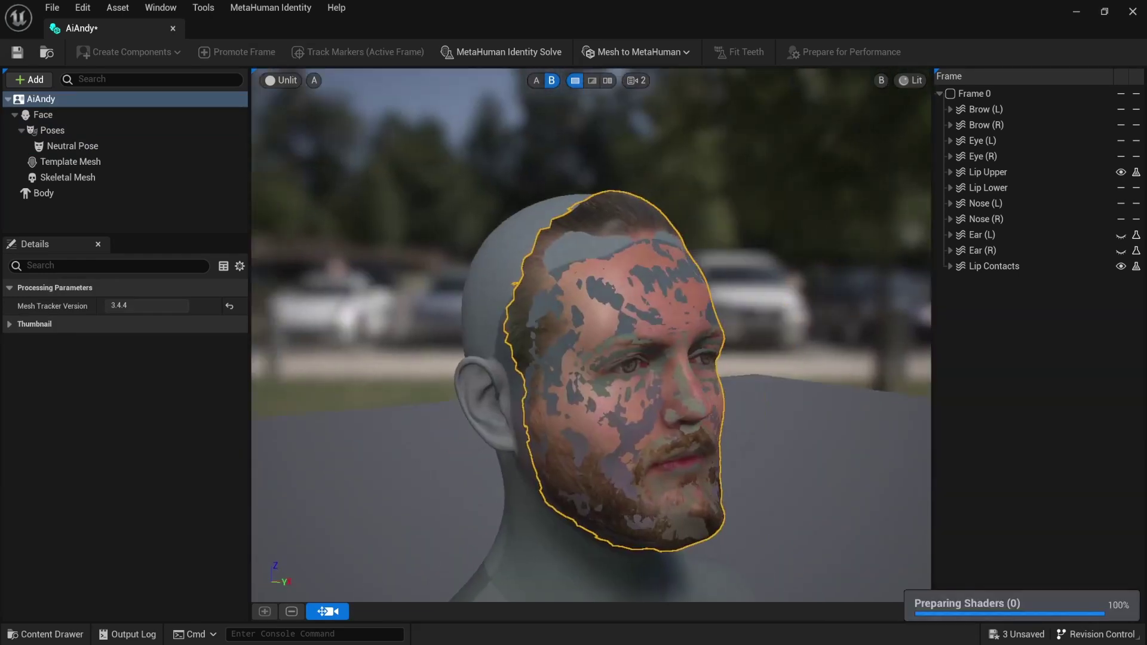
pyautogui.moveTo(657, 359); pyautogui.dragTo(555, 353, button='right')
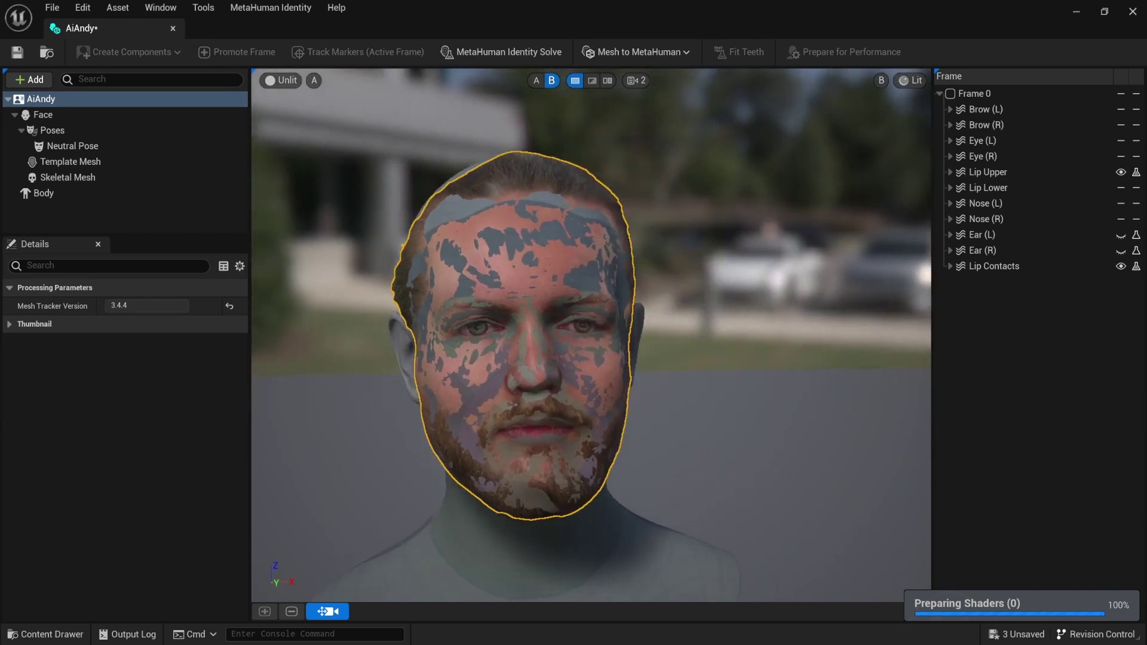
pyautogui.moveTo(544, 336); pyautogui.dragTo(597, 335)
# Toggle the current pose's visibility in view B to compare the scanned face with the fitted template head
pyautogui.click(881, 80)
pyautogui.click(889, 117)
pyautogui.click(892, 117)
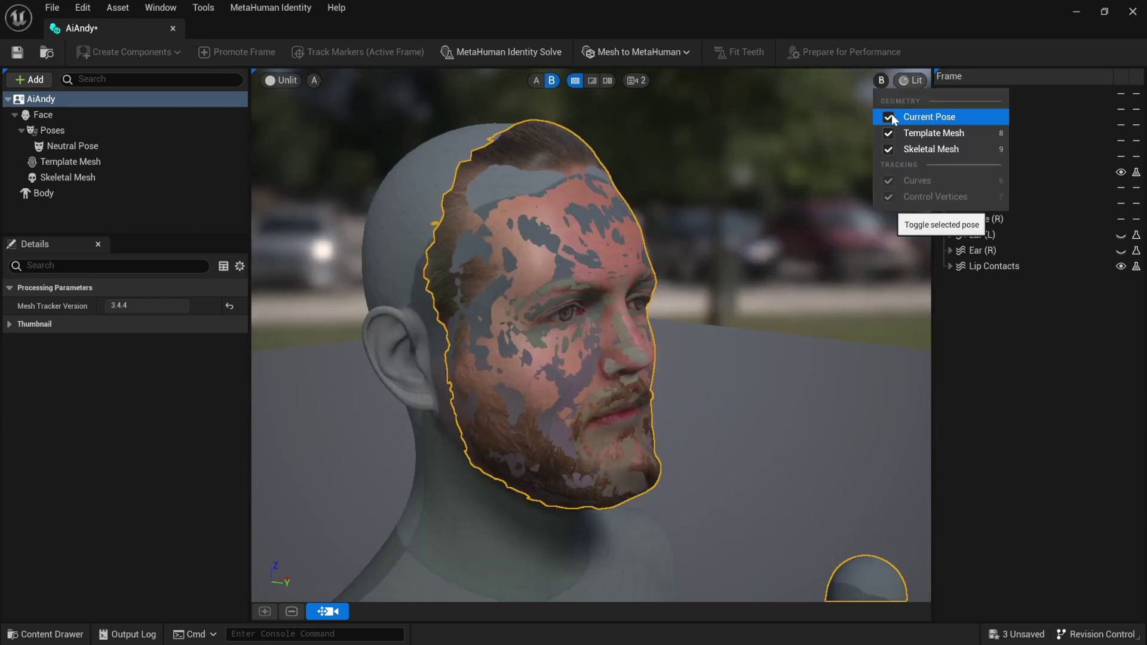
pyautogui.click(893, 118)
pyautogui.click(892, 118)
pyautogui.click(892, 118)
pyautogui.click(893, 118)
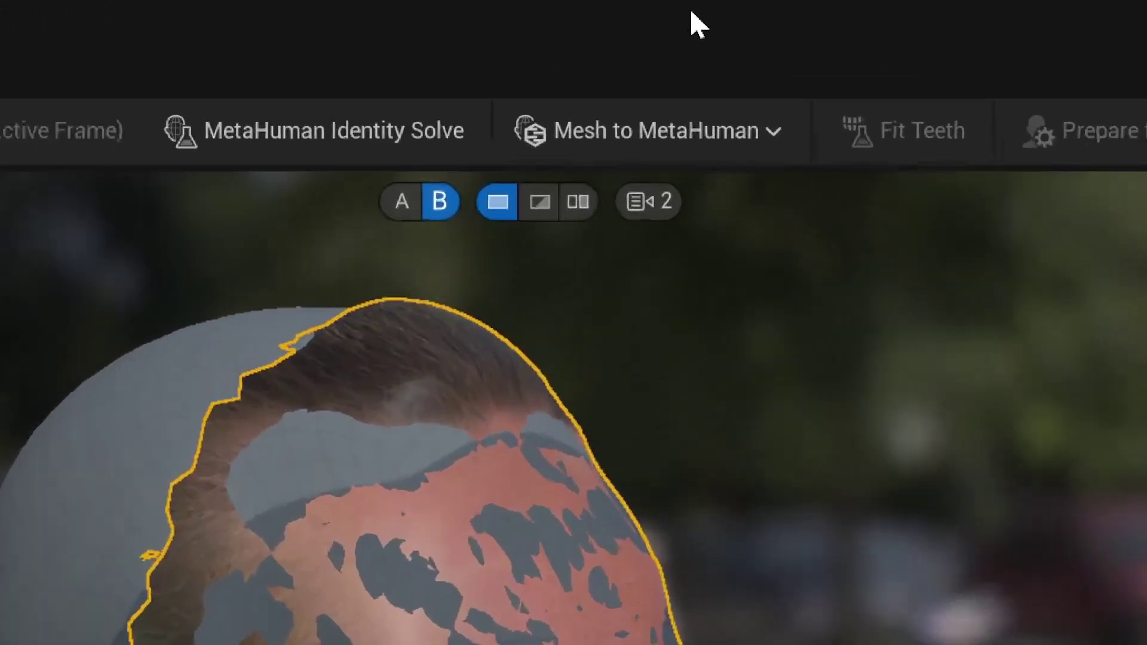
# Auto-rig the identity as Skeletal Mesh + Full MetaHuman and inspect the head of the SK_AiAndy skeletal mesh up close
pyautogui.click(632, 53)
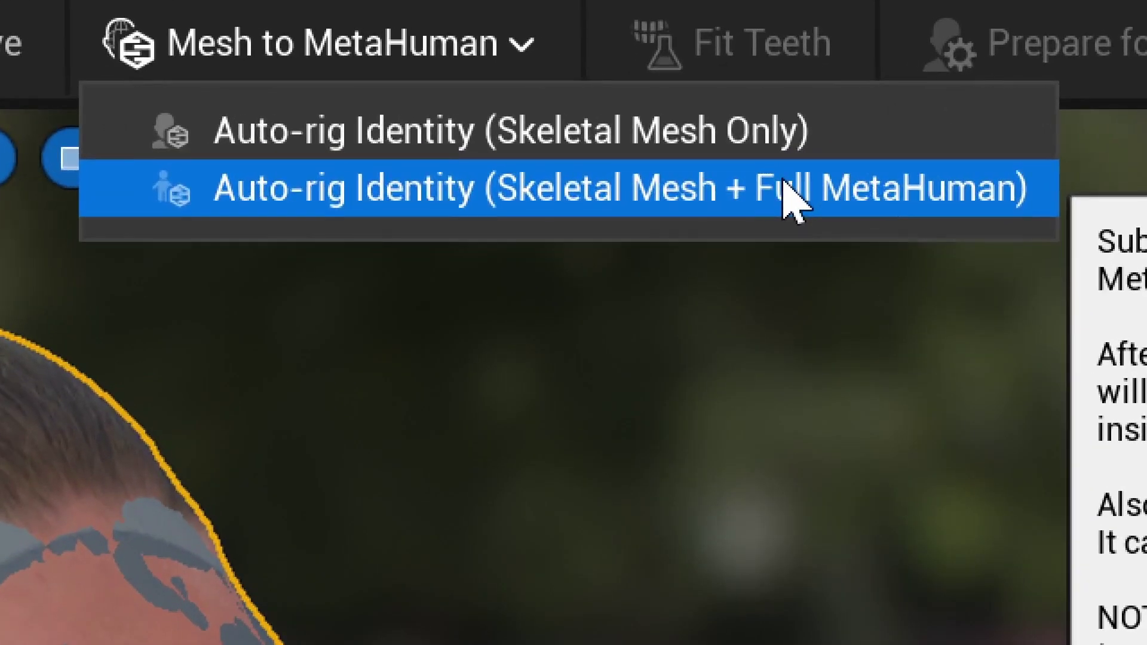
pyautogui.click(795, 201)
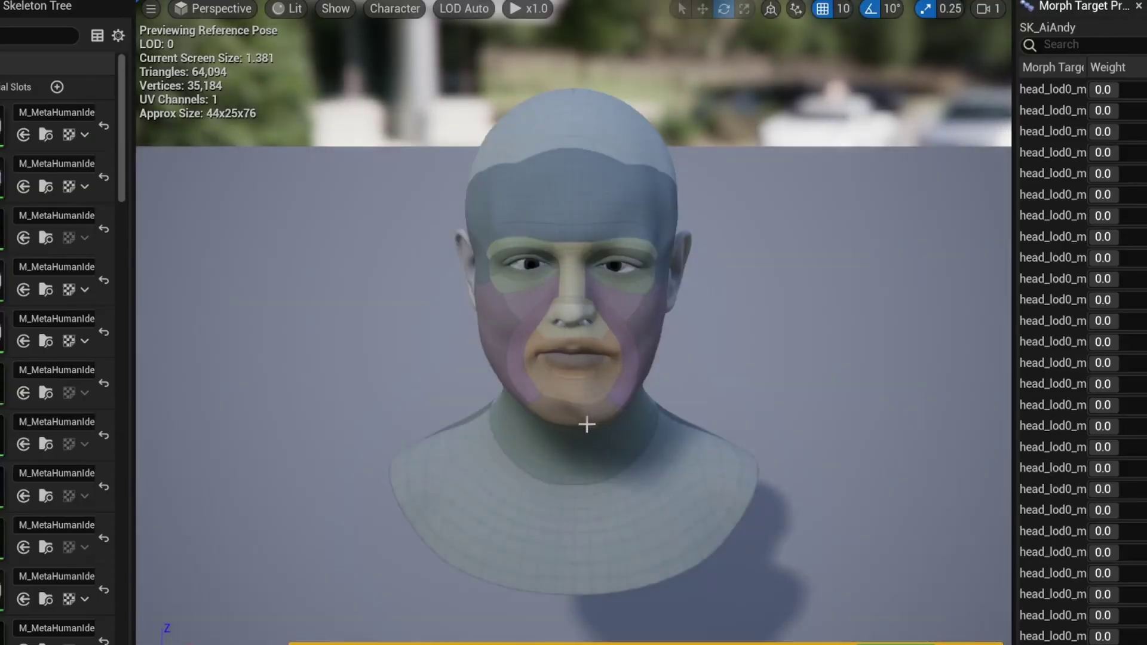
pyautogui.scroll(5, 586, 406)
pyautogui.scroll(-3, 585, 406)
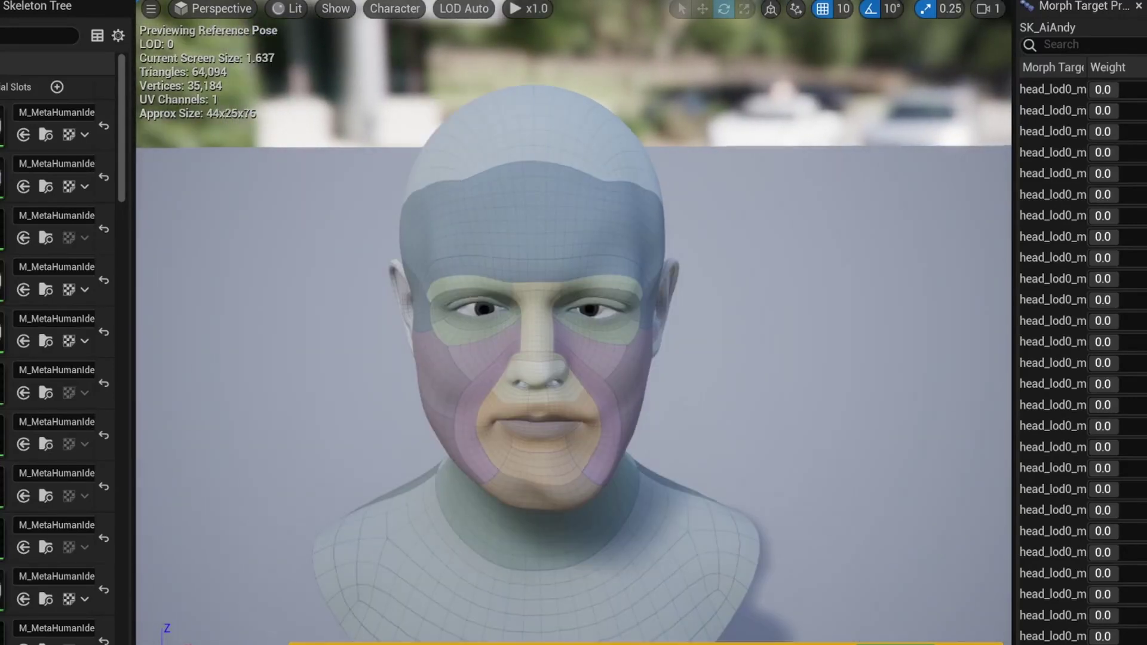
pyautogui.scroll(1, 585, 406)
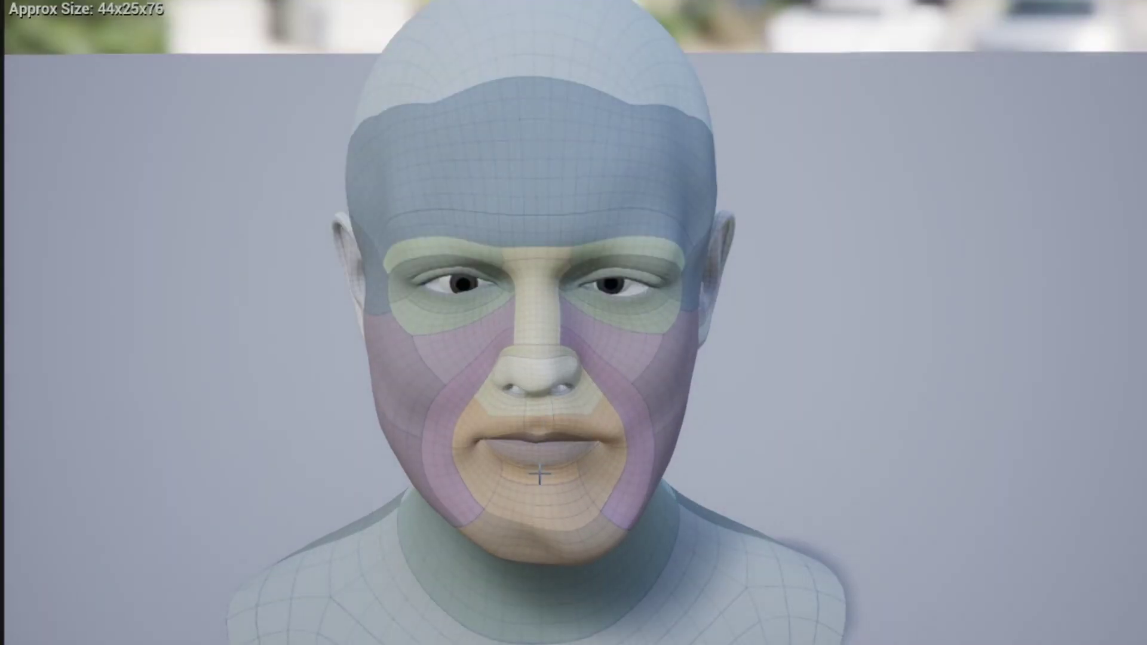
pyautogui.scroll(-5, 540, 473)
pyautogui.scroll(5, 545, 466)
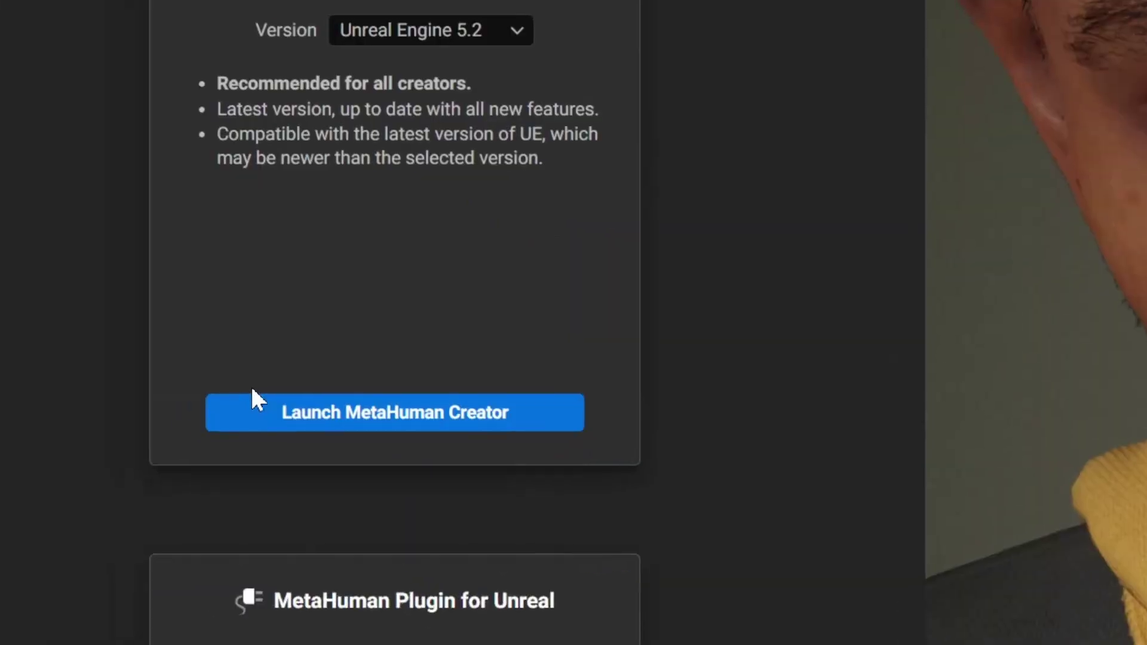
# Launch MetaHuman Creator for Unreal Engine 5.2 and view the AiAndy head from several sides
pyautogui.click(340, 429)
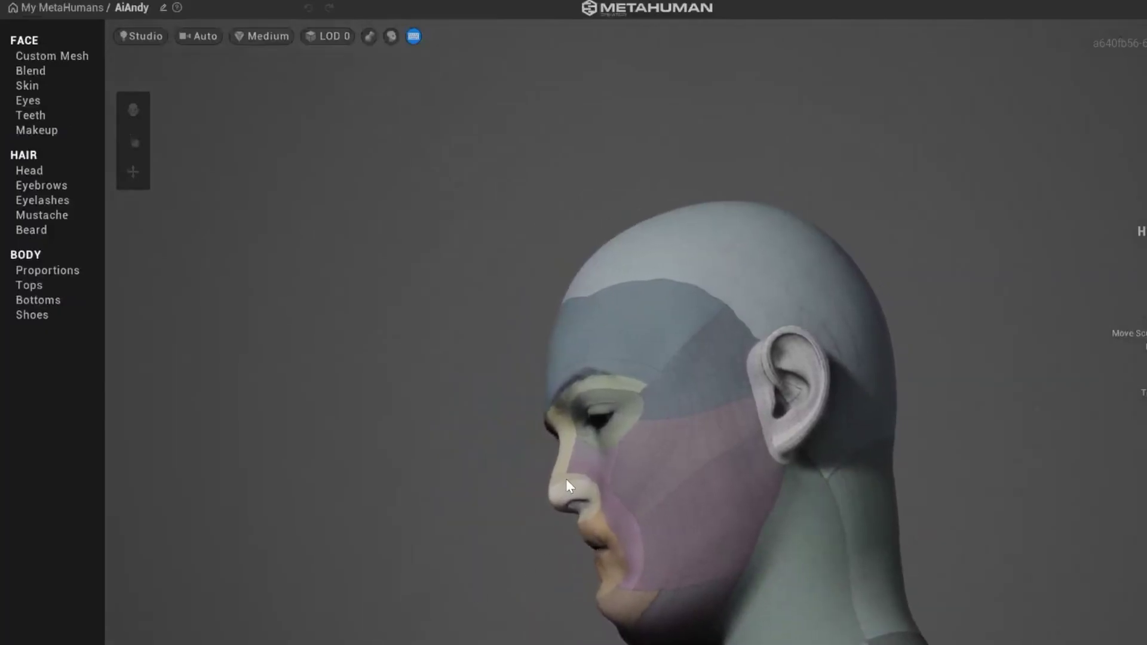
pyautogui.moveTo(890, 425); pyautogui.dragTo(890, 454)
pyautogui.press('2')
pyautogui.moveTo(736, 493); pyautogui.dragTo(95, 537)
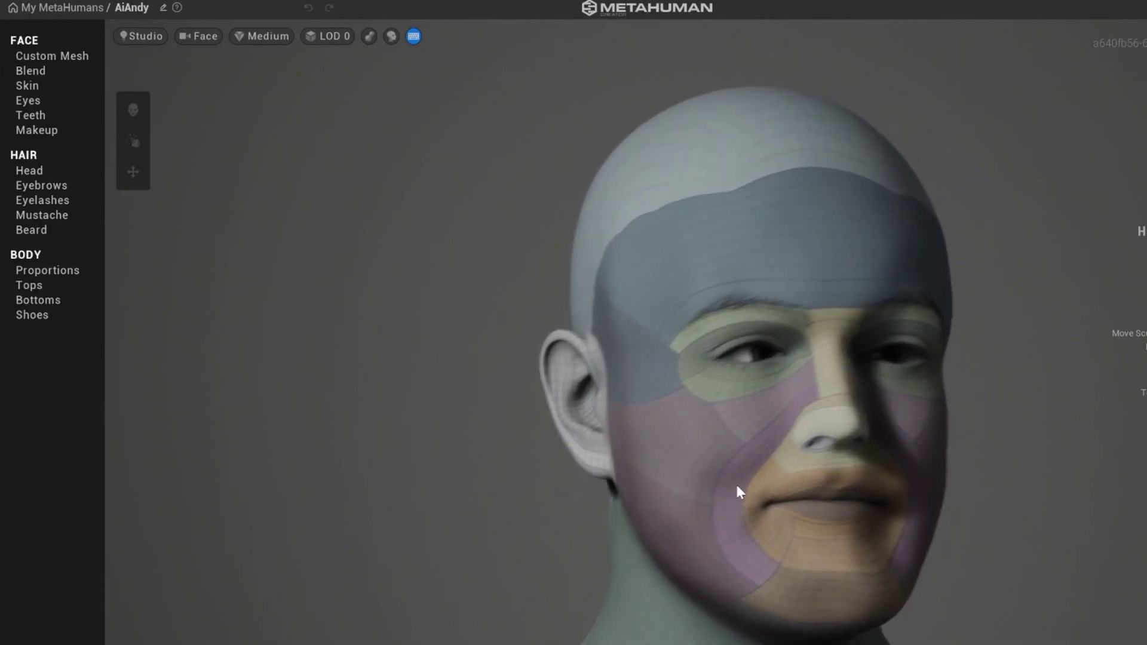
# Open AiAndy's Custom Mesh settings and select the cheek region of the face
pyautogui.click(52, 57)
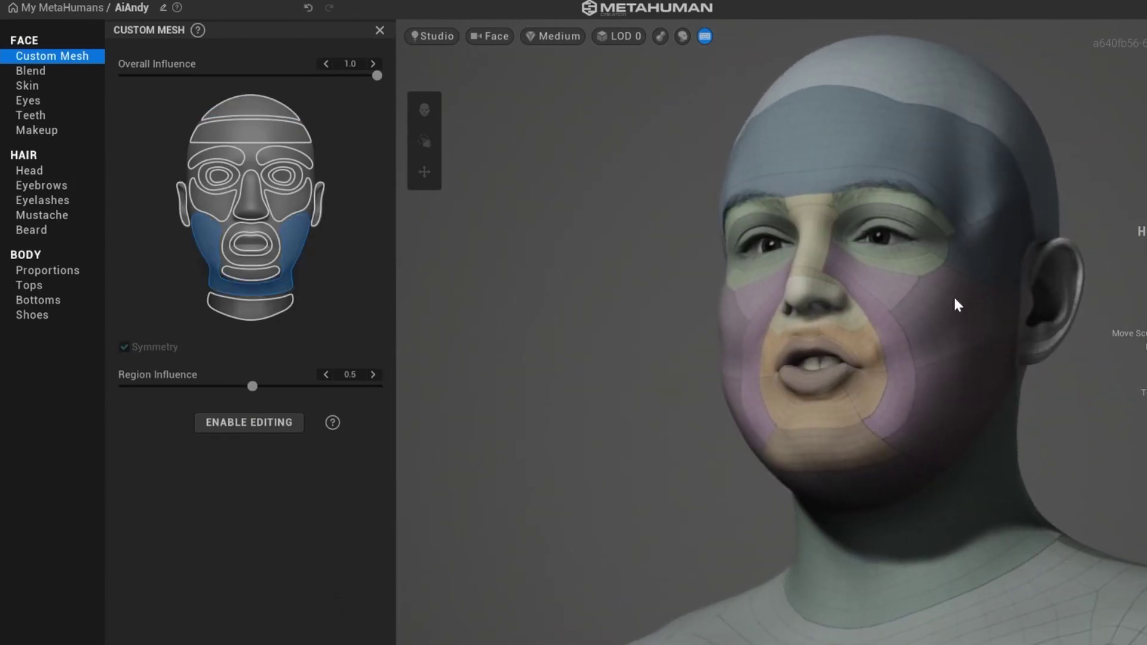
pyautogui.click(830, 321)
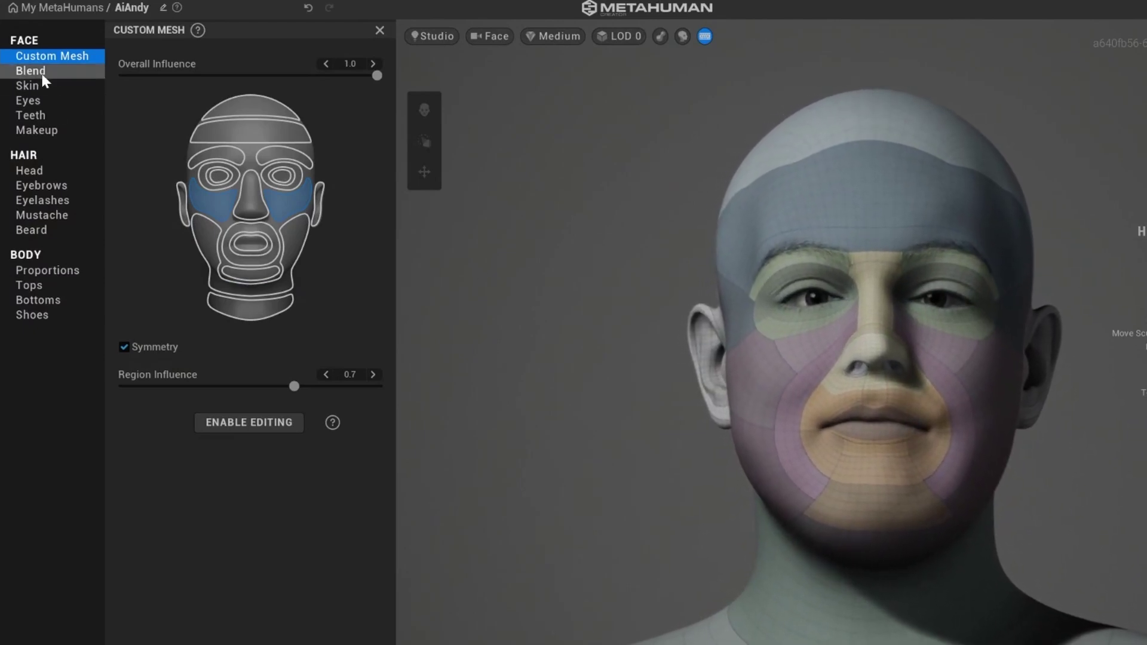
# Adjust the skin tone of the AiAndy character
pyautogui.click(31, 85)
pyautogui.moveTo(306, 187)
pyautogui.mouseDown()
pyautogui.moveTo(295, 188)
pyautogui.moveTo(307, 205)
pyautogui.moveTo(290, 193)
pyautogui.mouseUp()
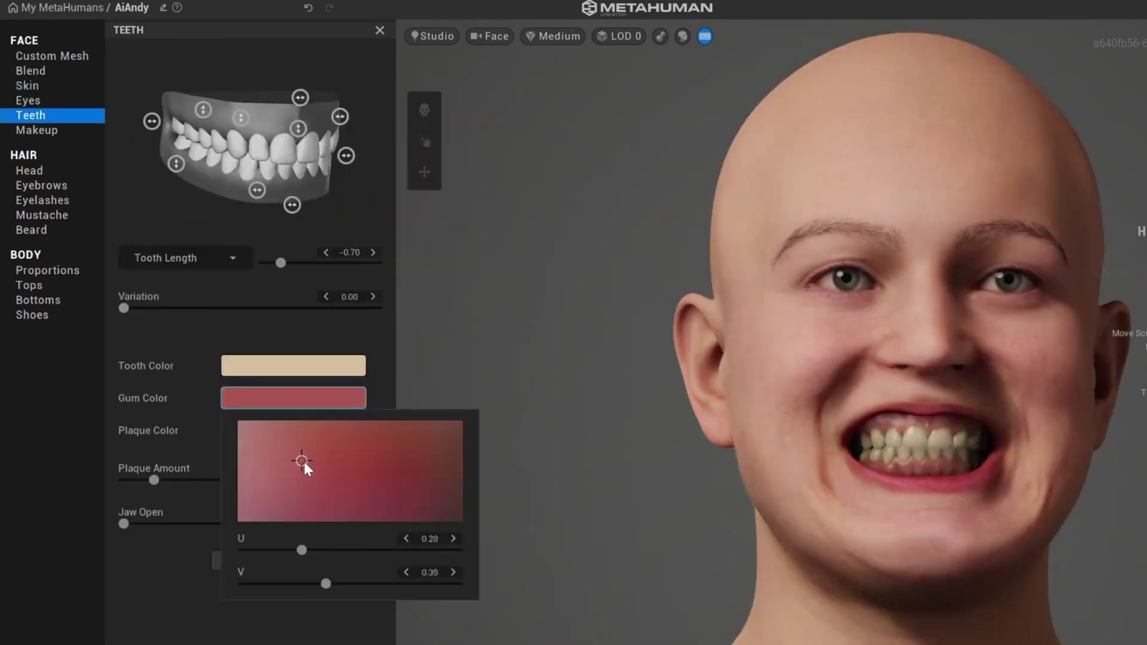
# Adjust the gum color and the plaque color of the character's teeth
pyautogui.moveTo(303, 461); pyautogui.dragTo(276, 477)
pyautogui.click(293, 430)
pyautogui.moveTo(272, 473)
pyautogui.mouseDown()
pyautogui.moveTo(249, 455)
pyautogui.moveTo(213, 568)
pyautogui.moveTo(235, 526)
pyautogui.mouseUp()
# Try the top-knot bun hairstyle and the high bun with fringe on the head
pyautogui.click(30, 171)
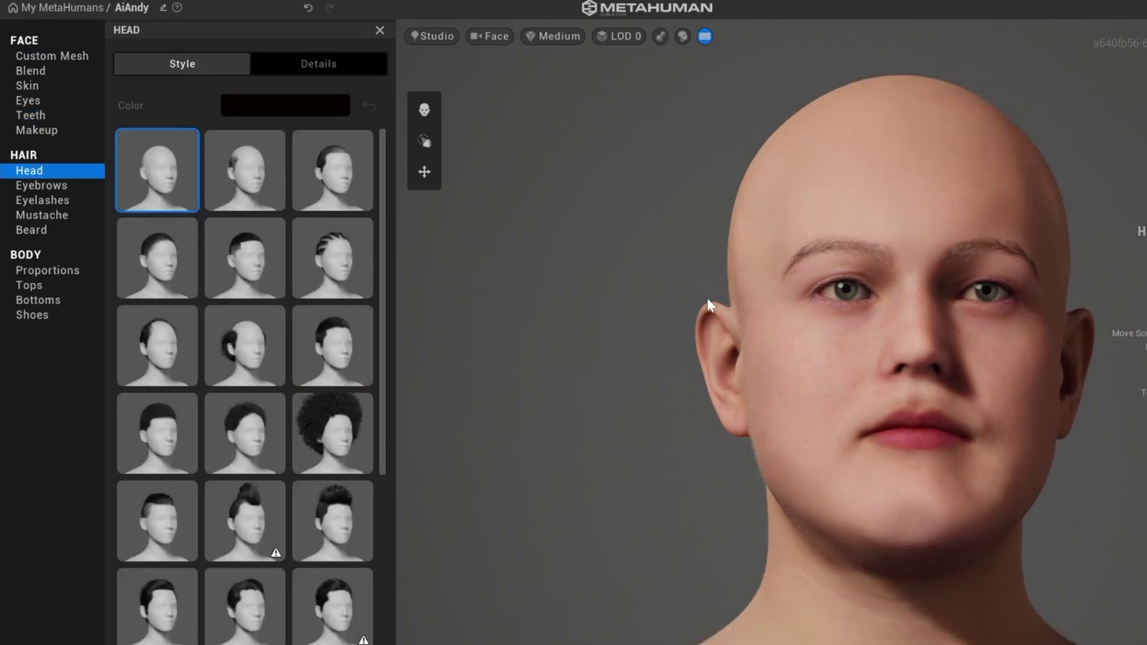
pyautogui.scroll(-5, 265, 444)
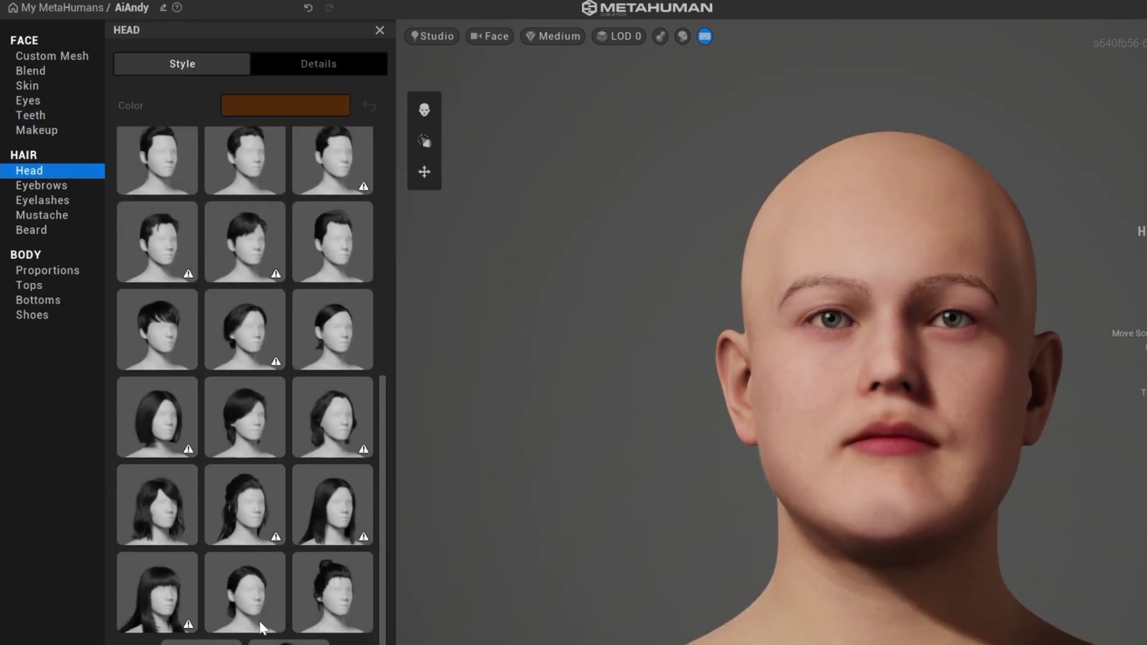
pyautogui.click(333, 603)
pyautogui.moveTo(772, 275); pyautogui.dragTo(1078, 260)
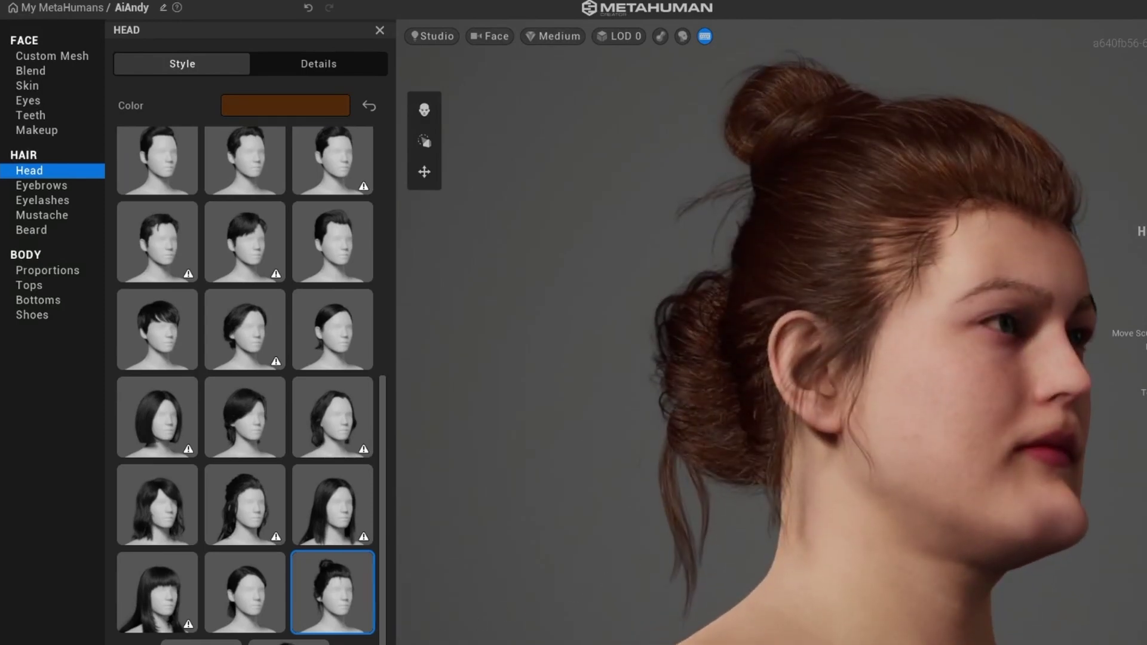
pyautogui.click(288, 642)
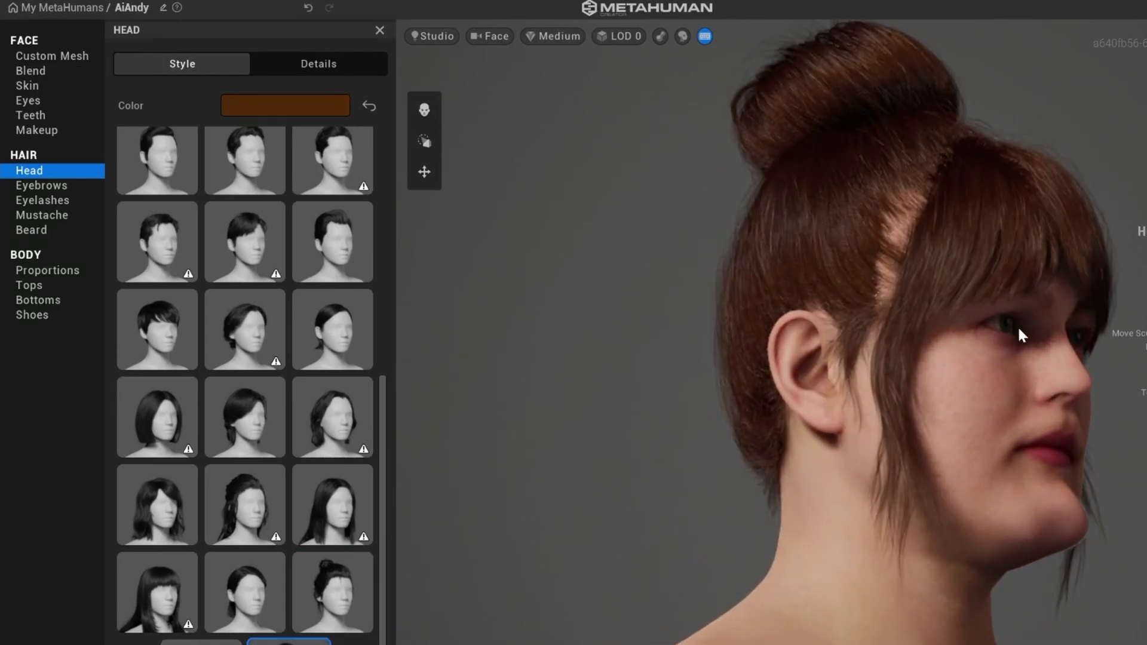
# Give the head the short hairstyle with shaved sides and view it from the side and the front
pyautogui.moveTo(870, 323); pyautogui.dragTo(568, 334)
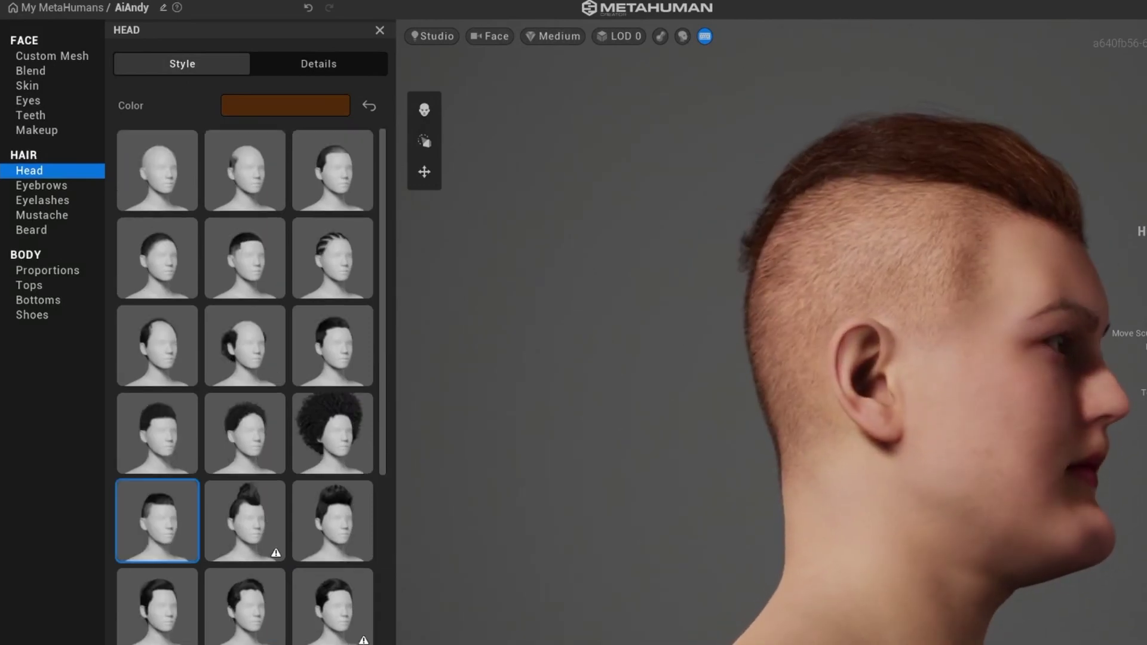
pyautogui.moveTo(1052, 382); pyautogui.dragTo(815, 349)
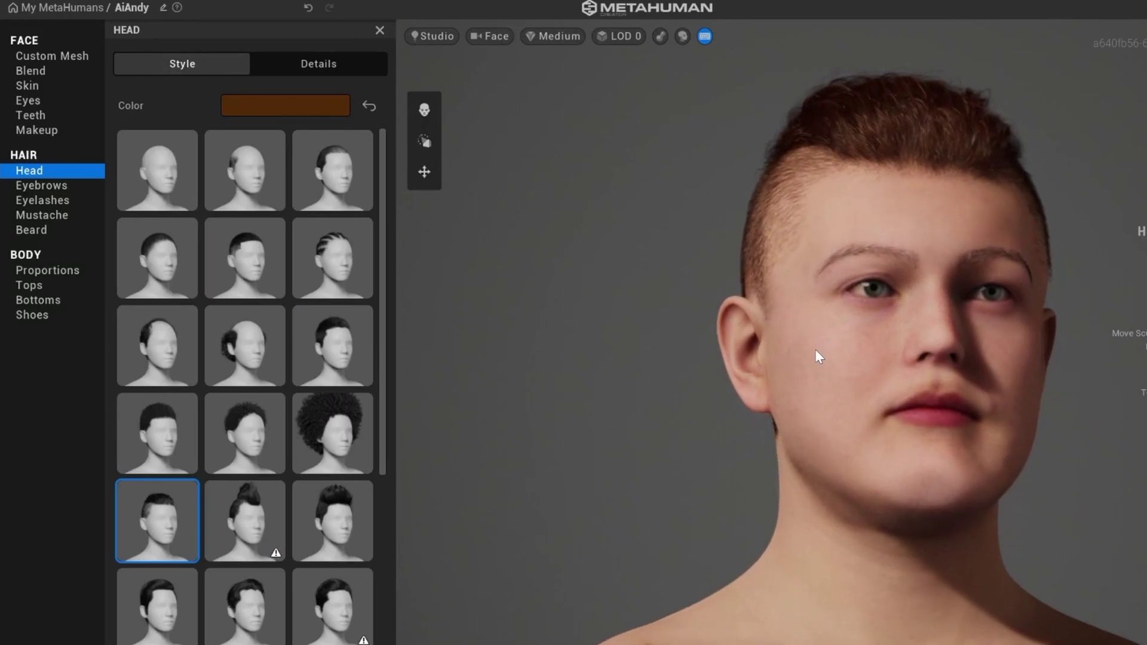
pyautogui.scroll(-5, 221, 562)
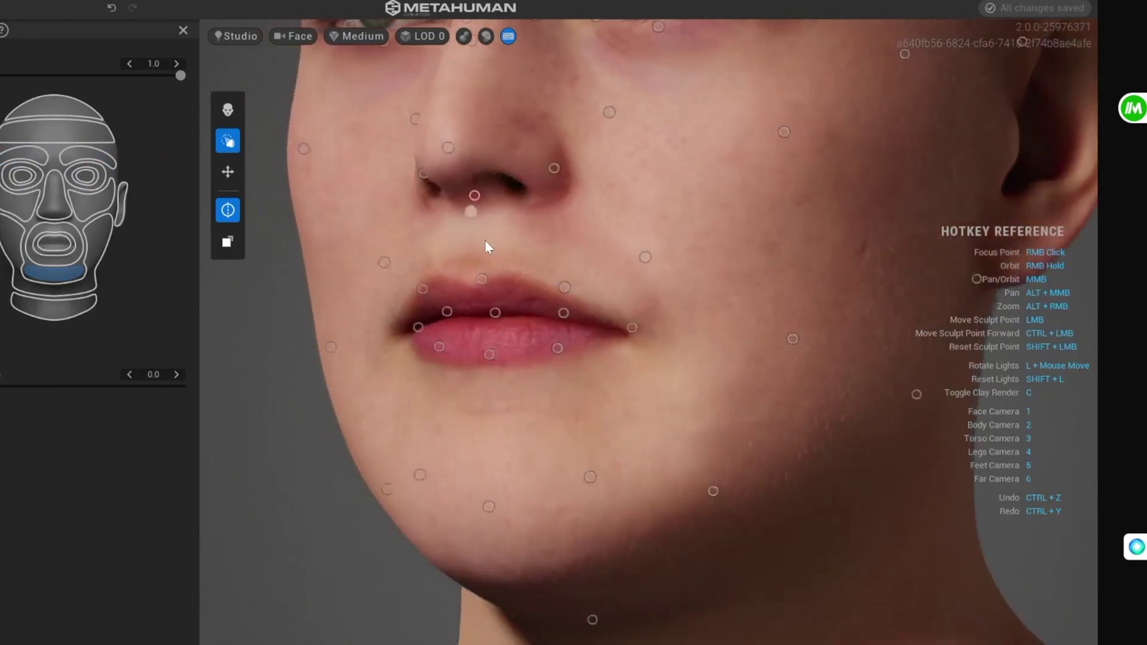
# Reshape the mouth by sculpting the point at the centre of the lips with symmetry on
pyautogui.moveTo(478, 307); pyautogui.dragTo(376, 299)
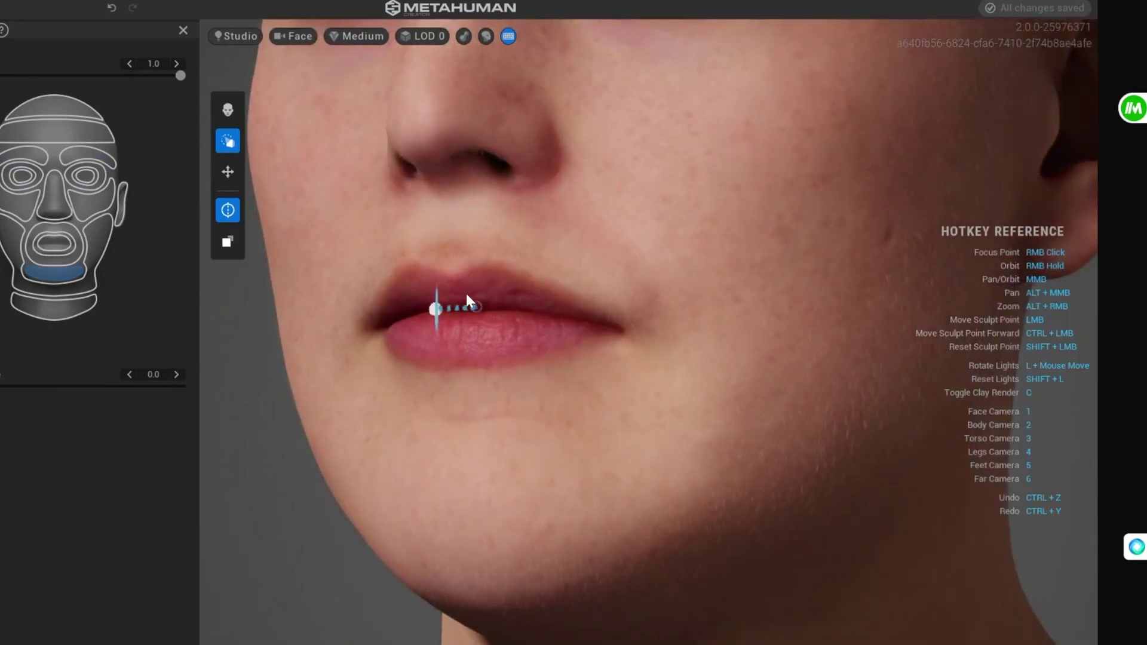
pyautogui.moveTo(468, 298); pyautogui.dragTo(449, 265)
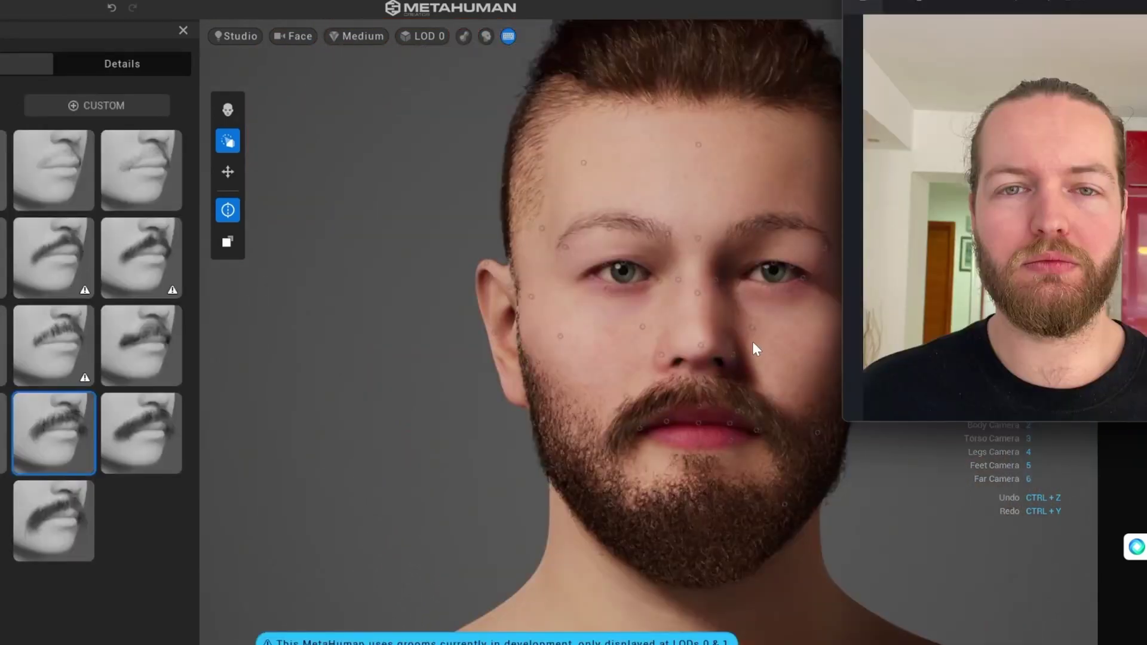
# Compare the moustache, full beard and face shape with the reference photo from close up, farther away and different angles
pyautogui.scroll(-2, 753, 342)
pyautogui.scroll(-1, 772, 338)
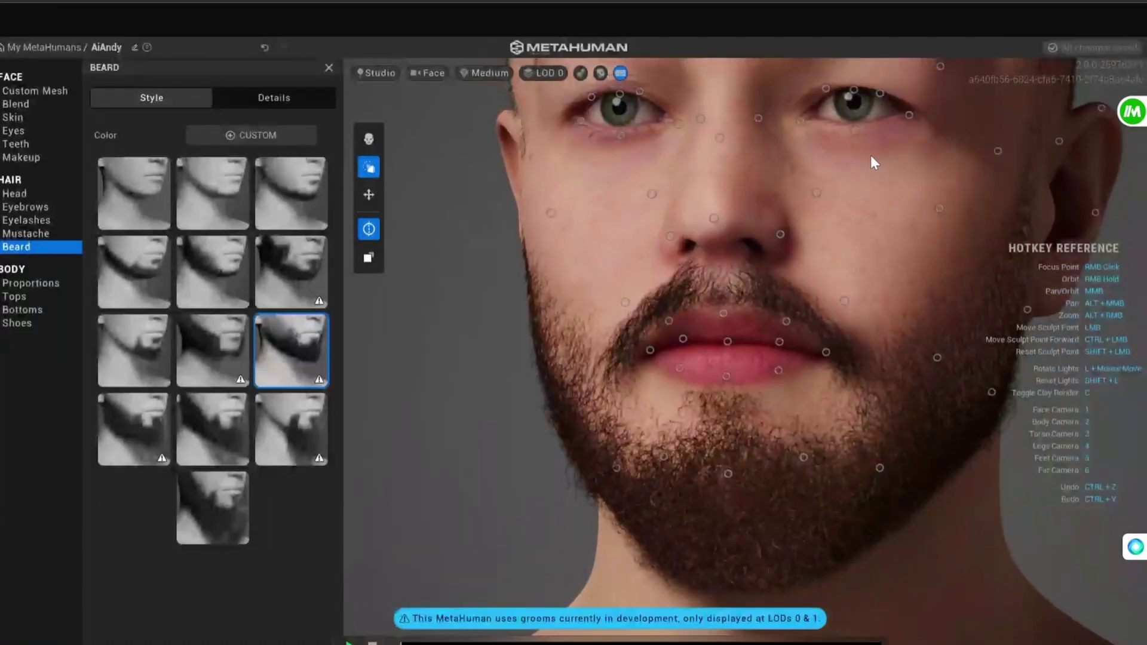
pyautogui.scroll(3, 884, 150)
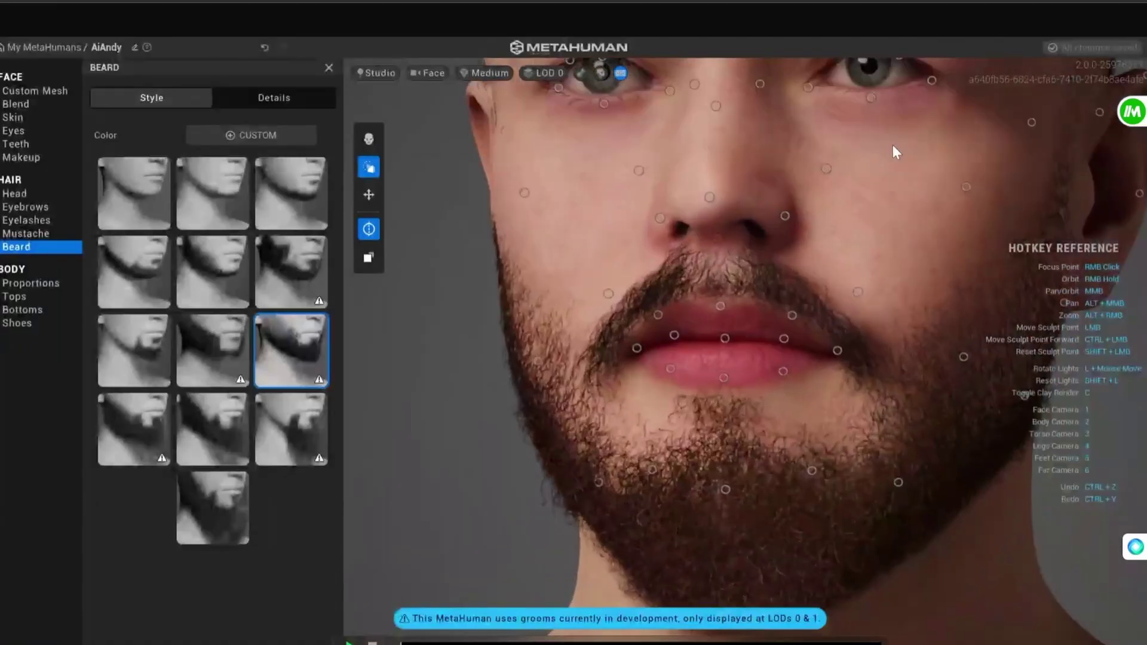
pyautogui.scroll(2, 902, 141)
pyautogui.scroll(-6, 863, 222)
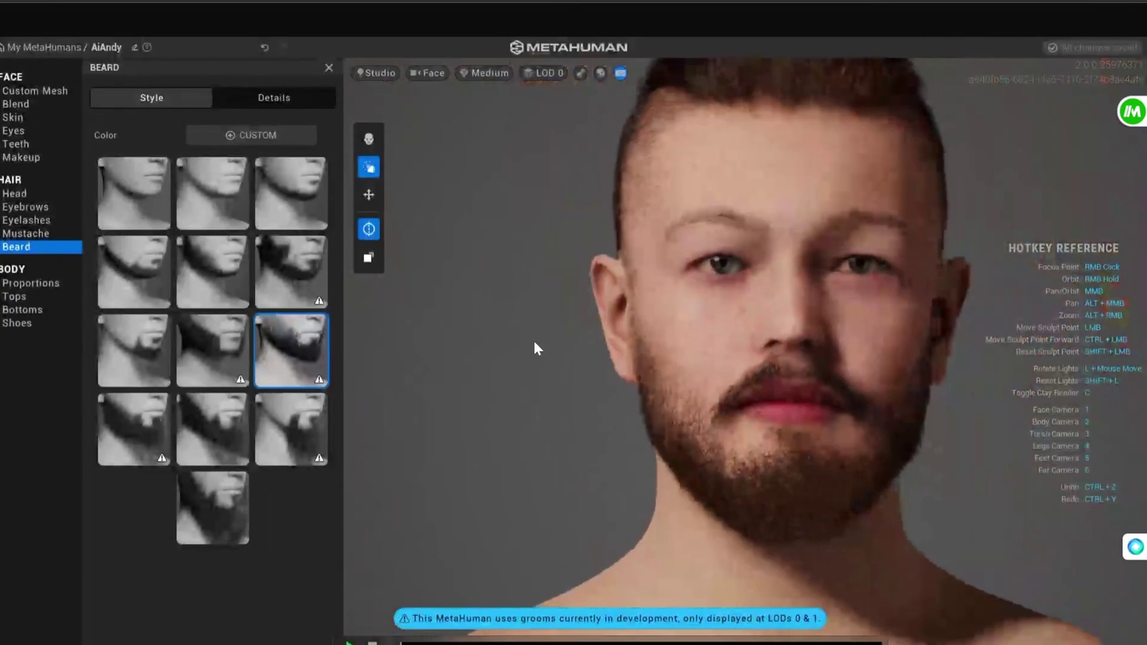
pyautogui.moveTo(533, 348); pyautogui.dragTo(266, 302, button='right')
pyautogui.scroll(-3, 805, 281)
pyautogui.scroll(3, 808, 259)
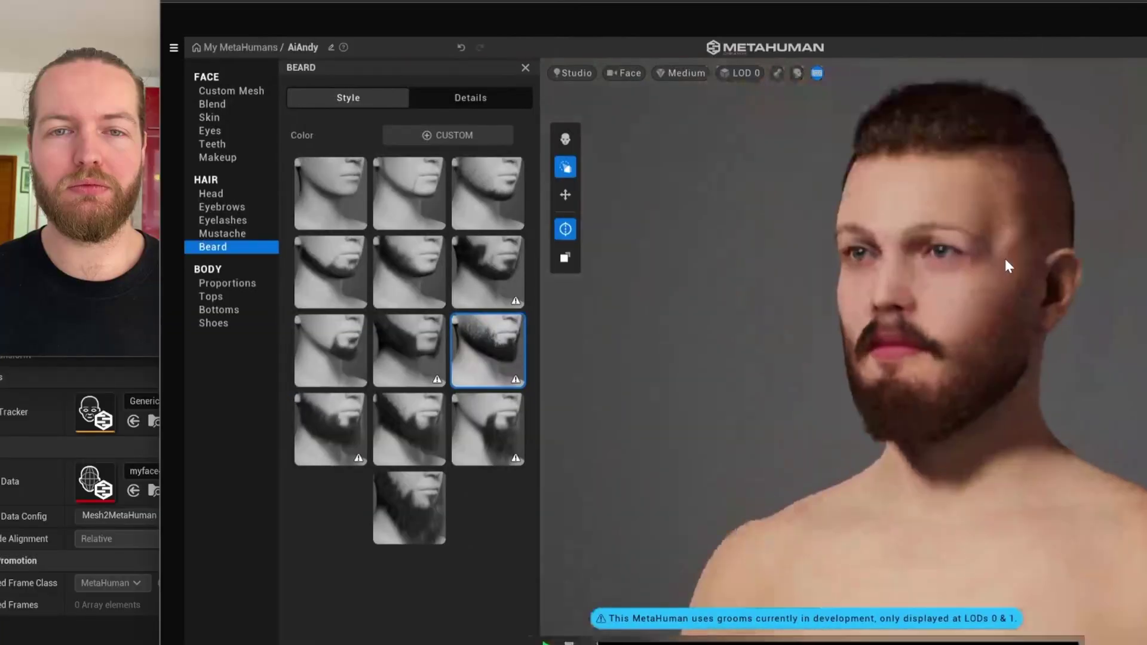
pyautogui.moveTo(1012, 243); pyautogui.dragTo(934, 287, button='right')
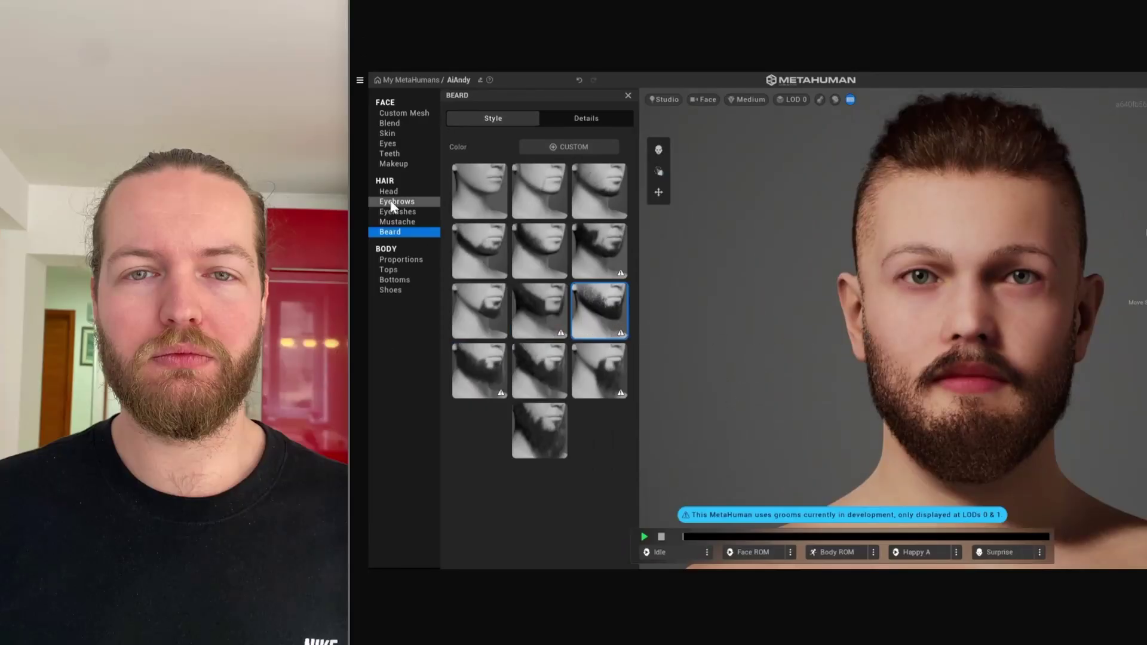
# Play the Face ROM animation and inspect the head from the side and front against the reference photo
pyautogui.click(756, 552)
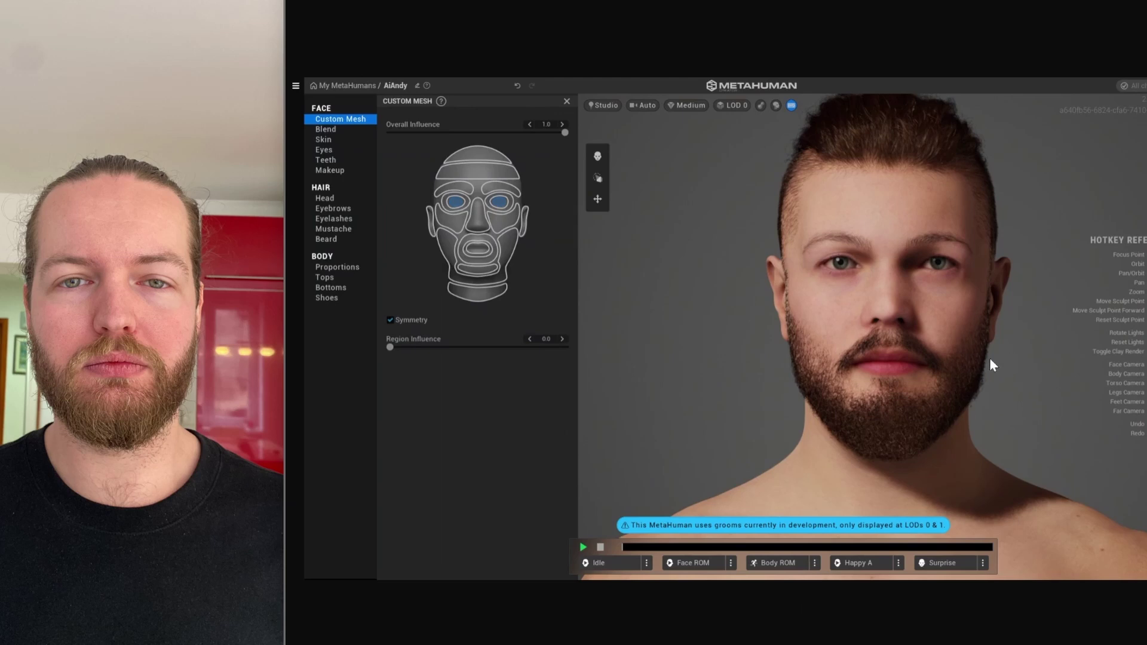
pyautogui.moveTo(989, 358); pyautogui.dragTo(847, 246)
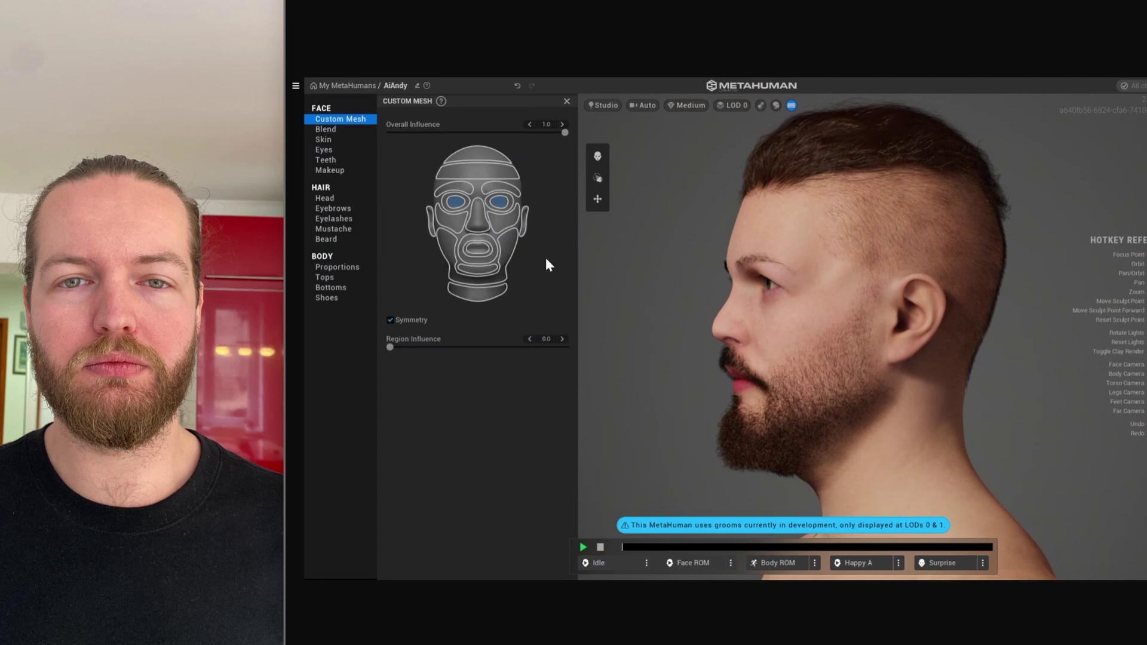
pyautogui.moveTo(546, 258); pyautogui.dragTo(875, 254)
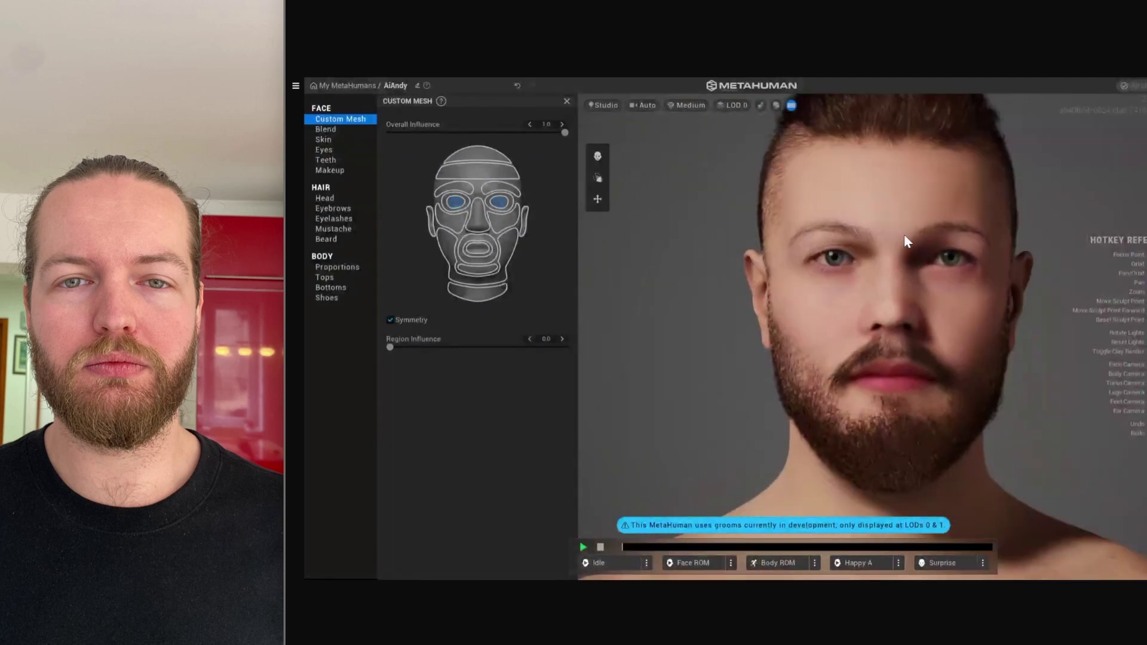
pyautogui.scroll(3, 890, 244)
pyautogui.scroll(-3, 893, 262)
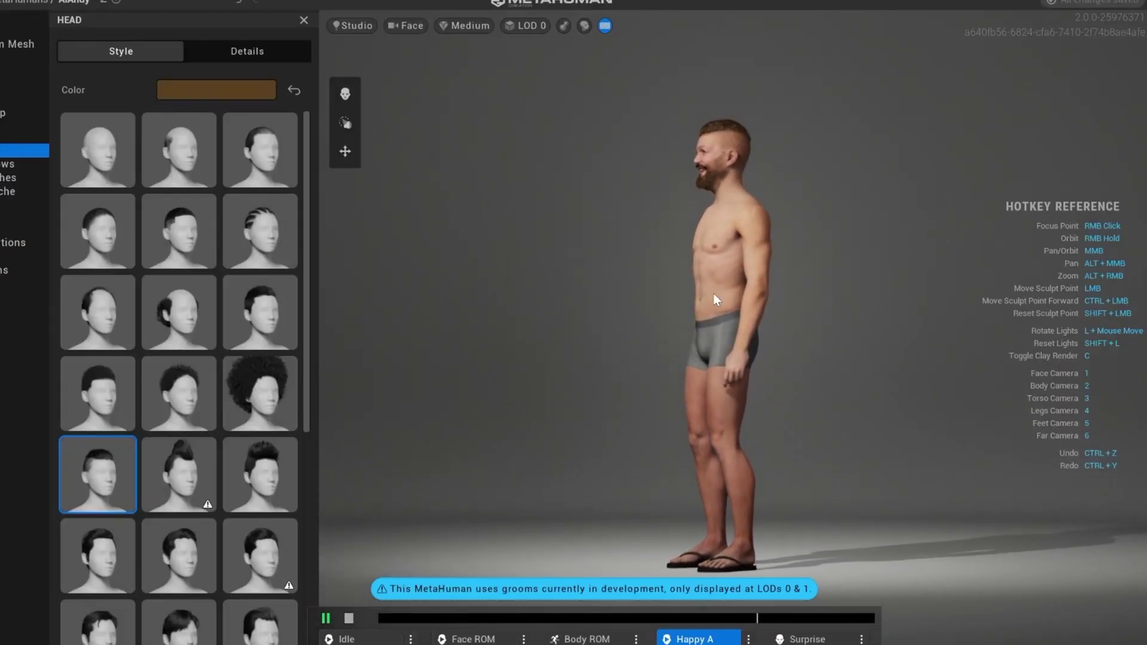
# Examine the character during the Happy A animation, switching between the face, torso and full-body cameras
pyautogui.scroll(3, 705, 149)
pyautogui.press('1')
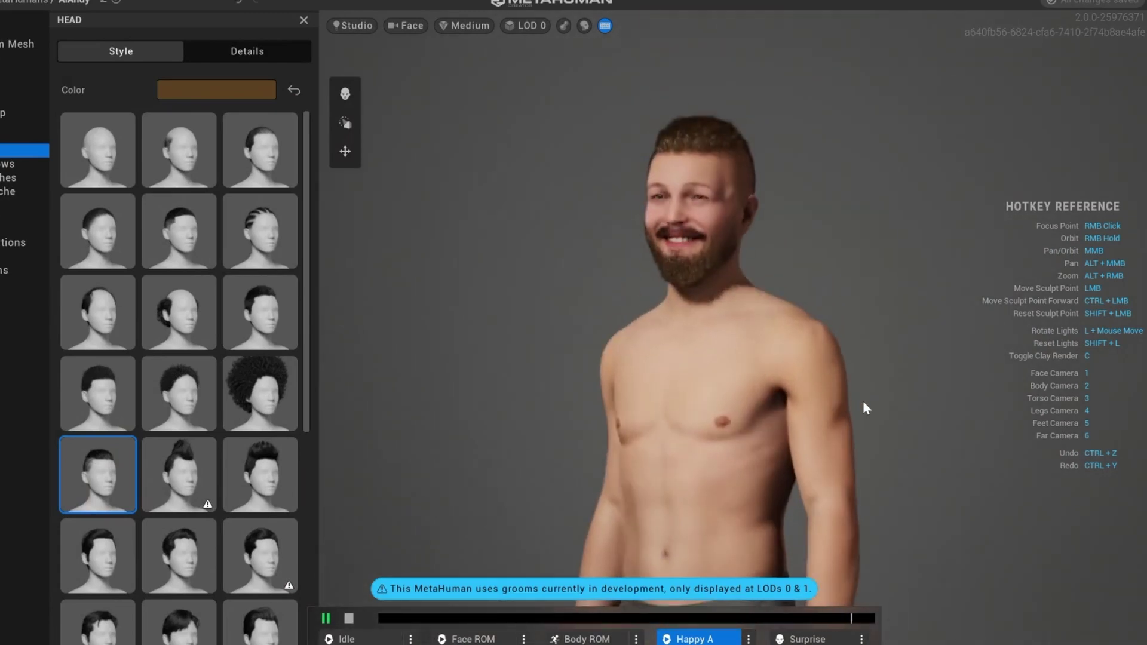
pyautogui.press('3')
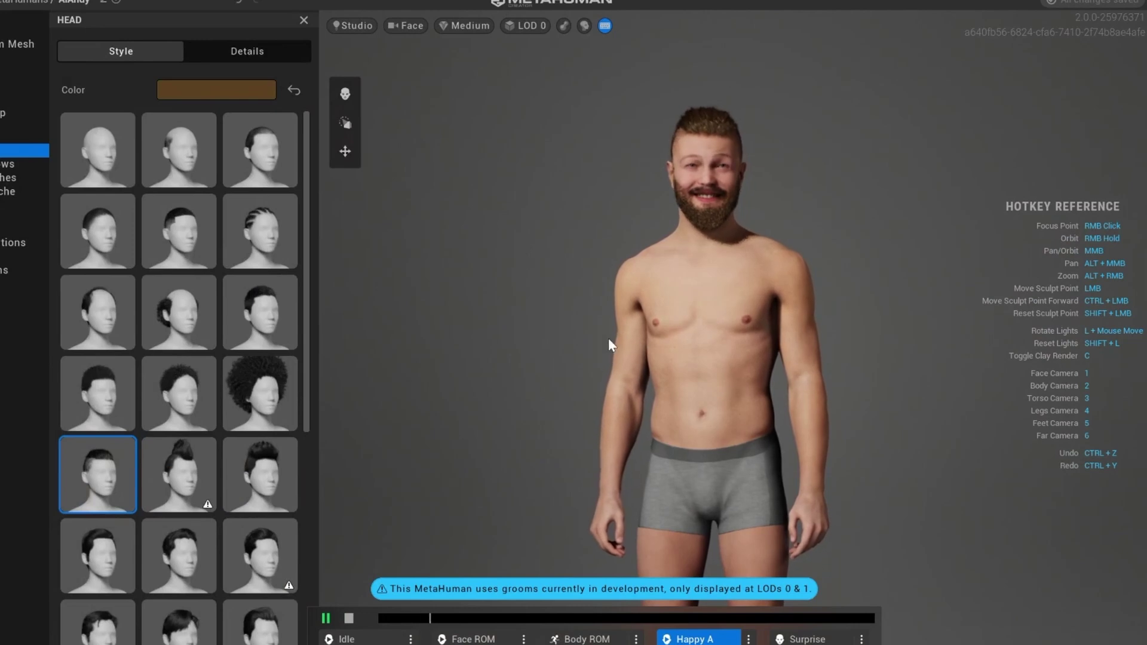
pyautogui.press('1')
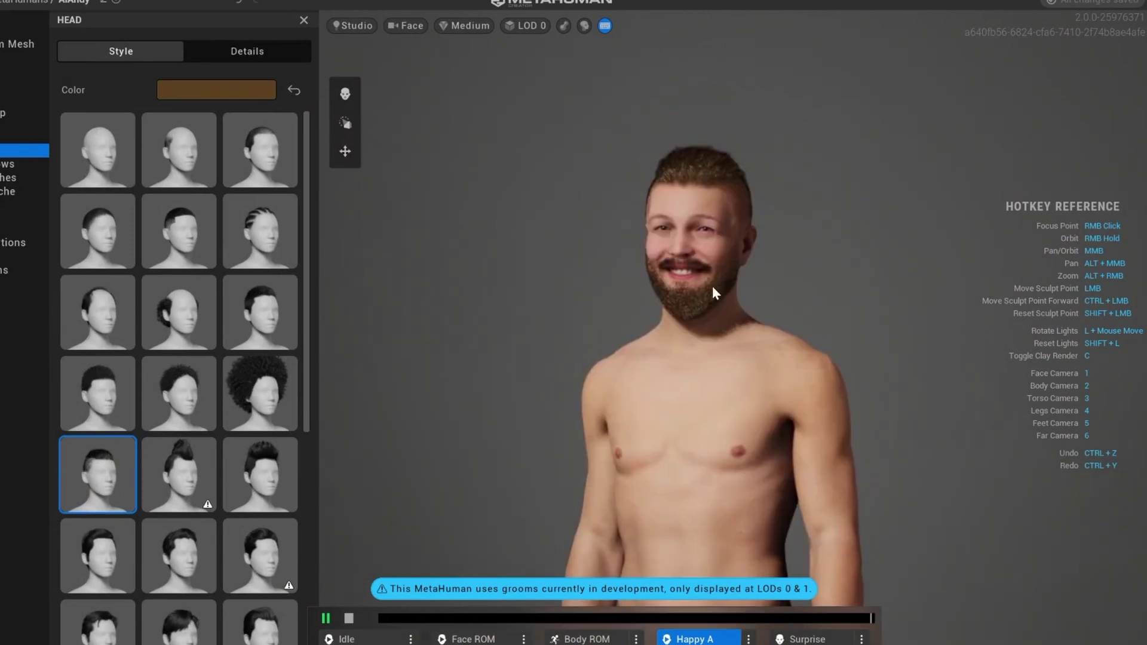
pyautogui.press('2')
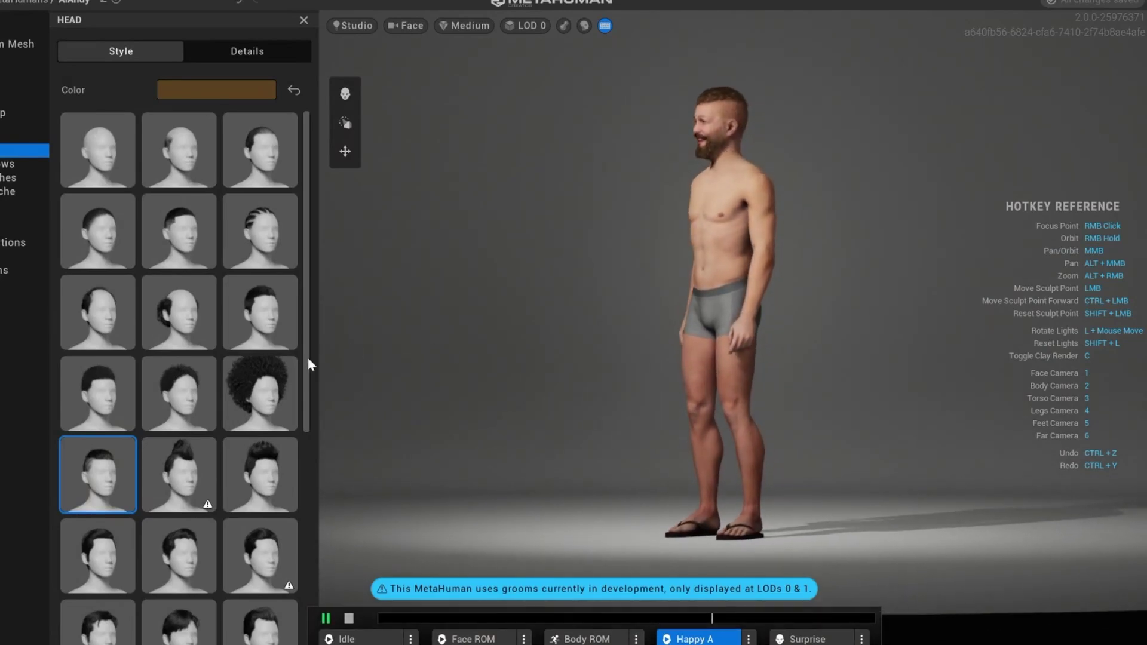
pyautogui.press('3')
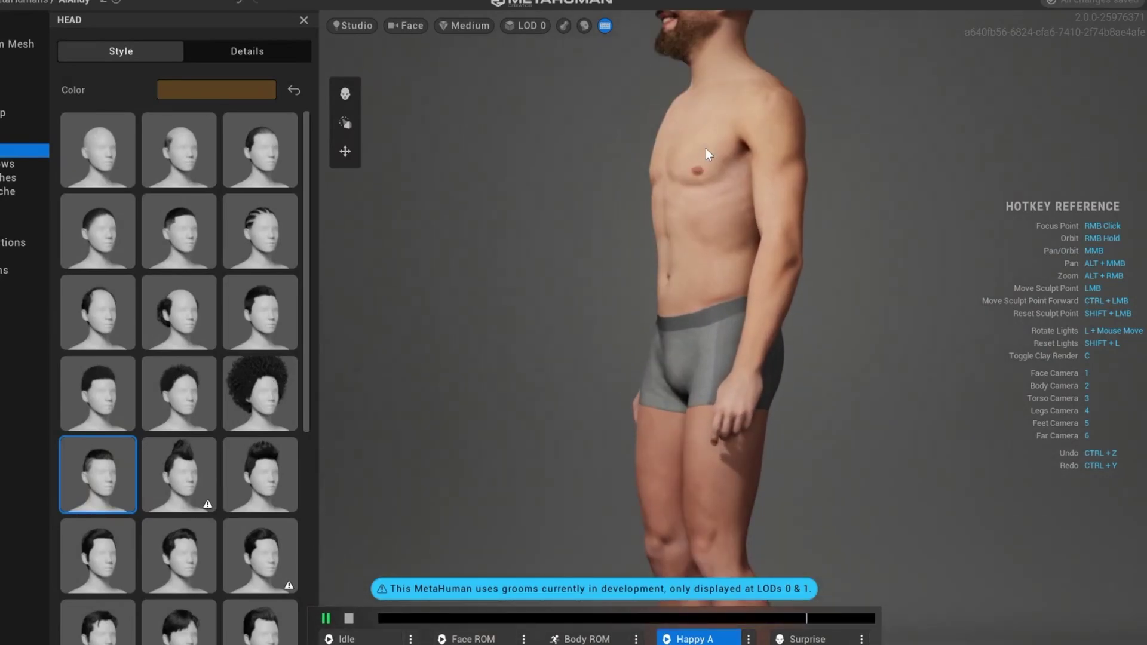
pyautogui.press('1')
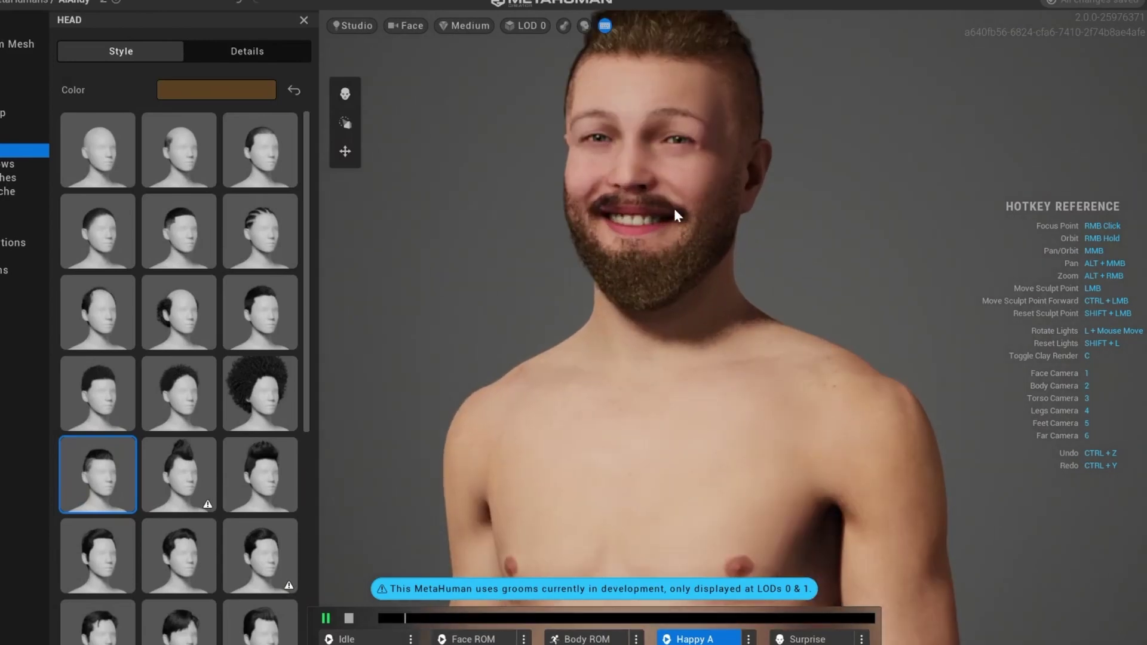